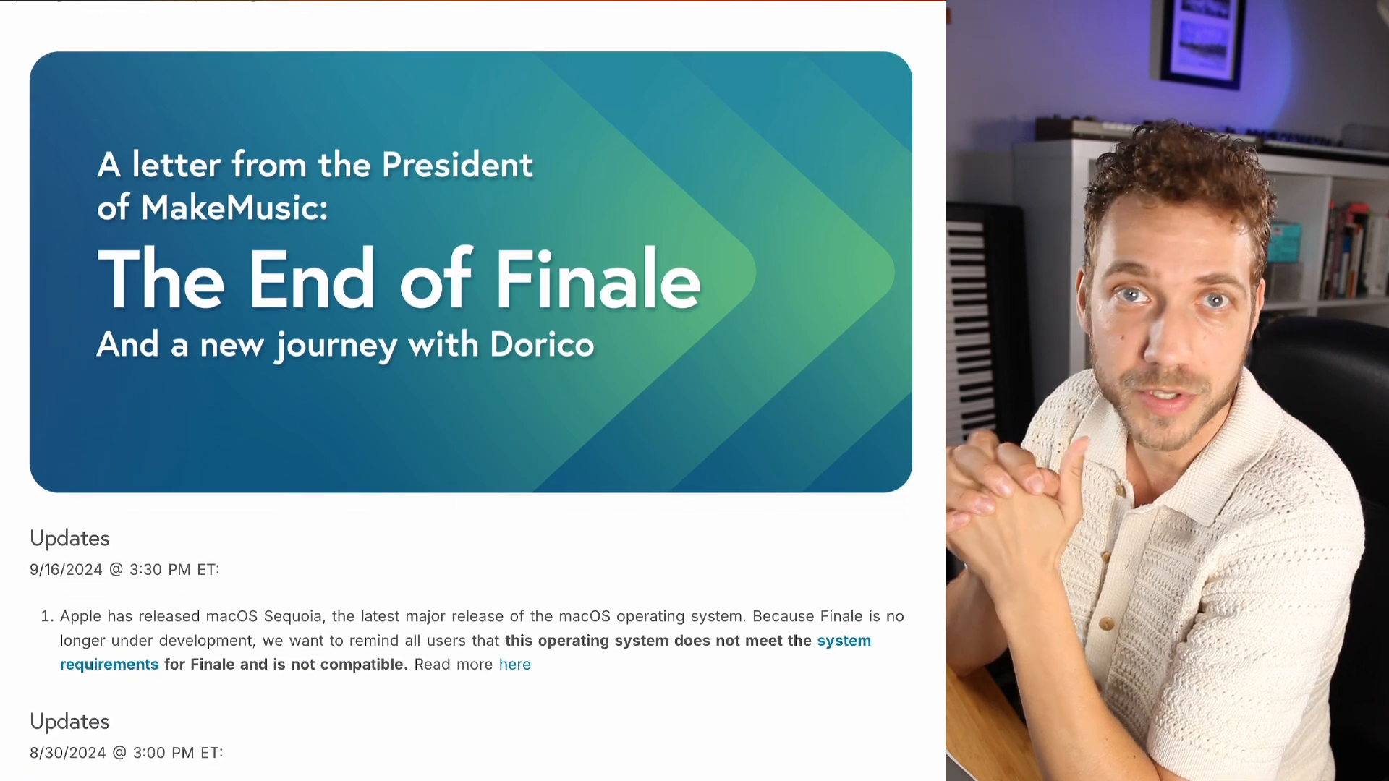
- Read through MakeMusic's announcement on the end of Finale, from the dated updates down to the section about Dorico
scroll(470, 391, down, 10)
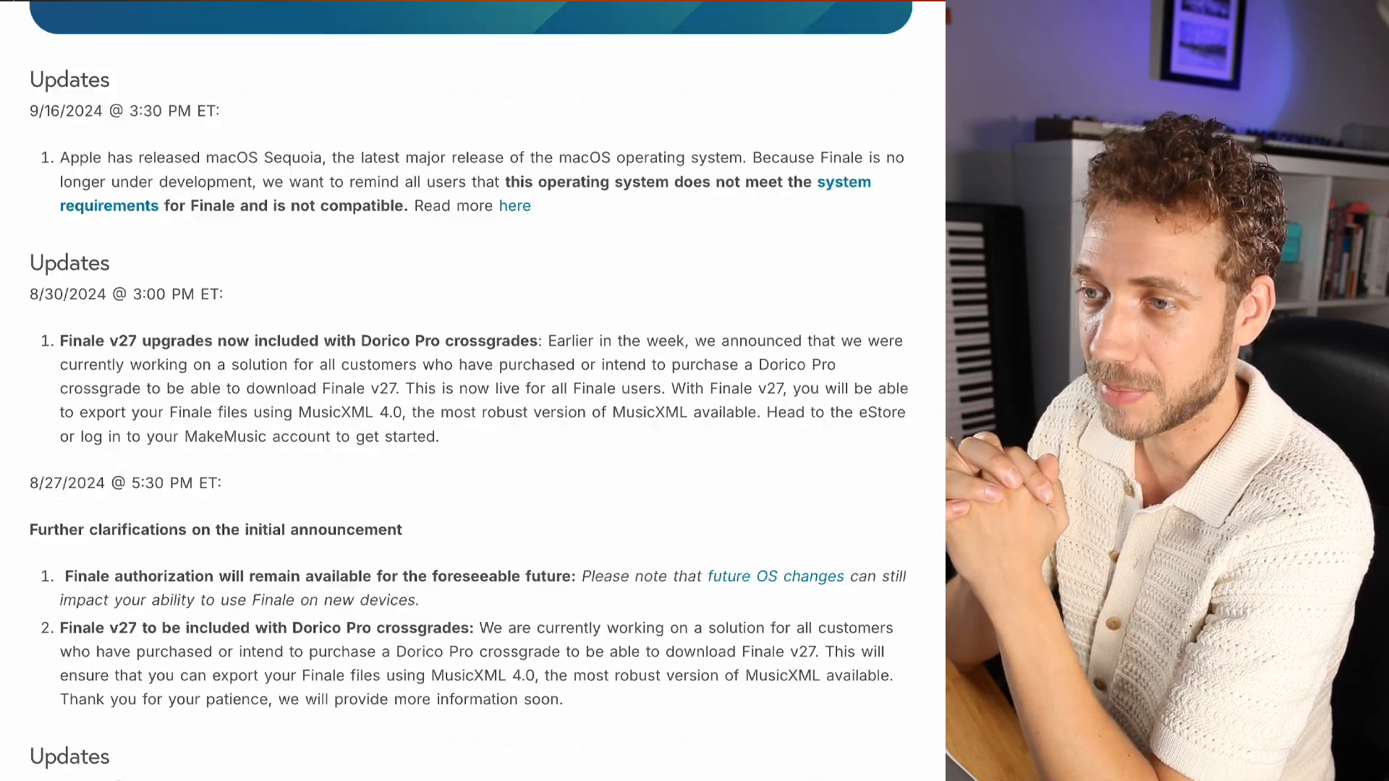
scroll(470, 390, down, 5)
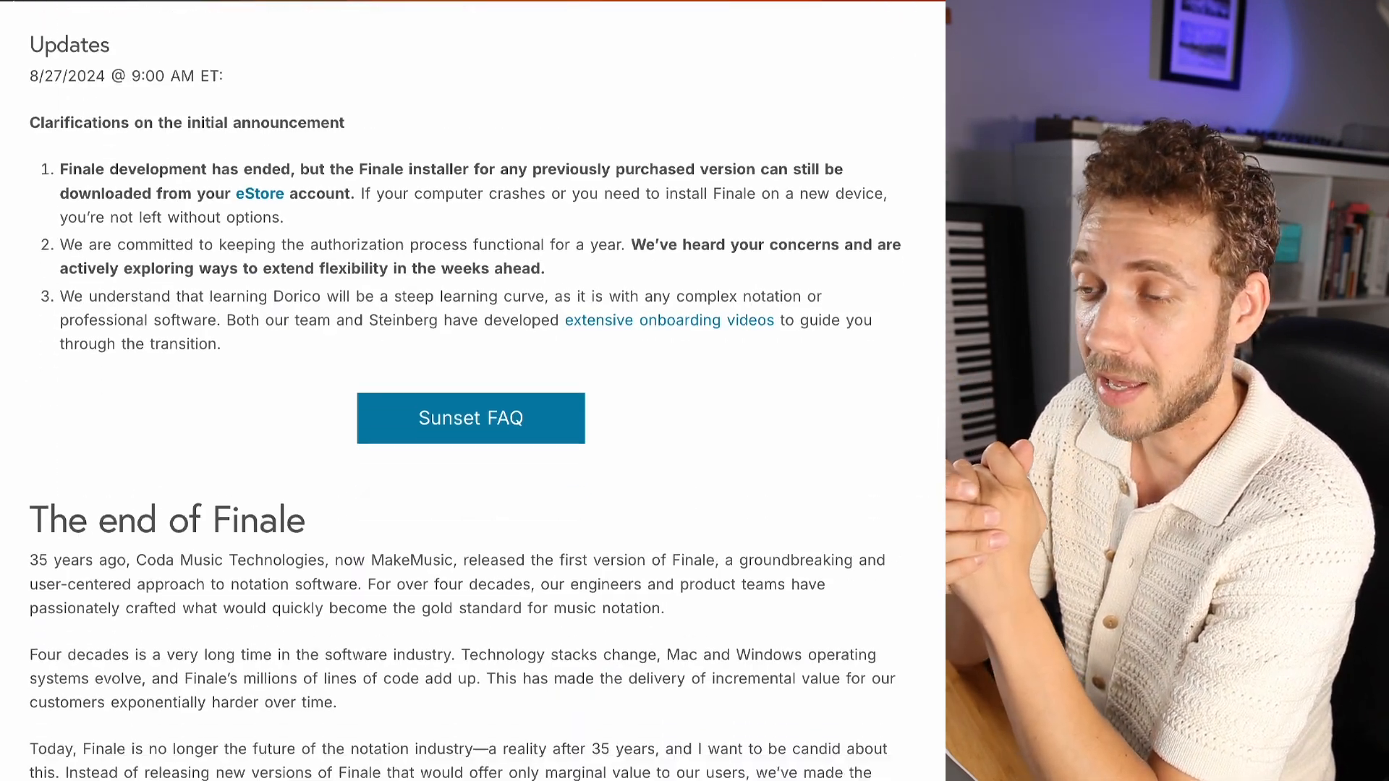
scroll(471, 391, down, 8)
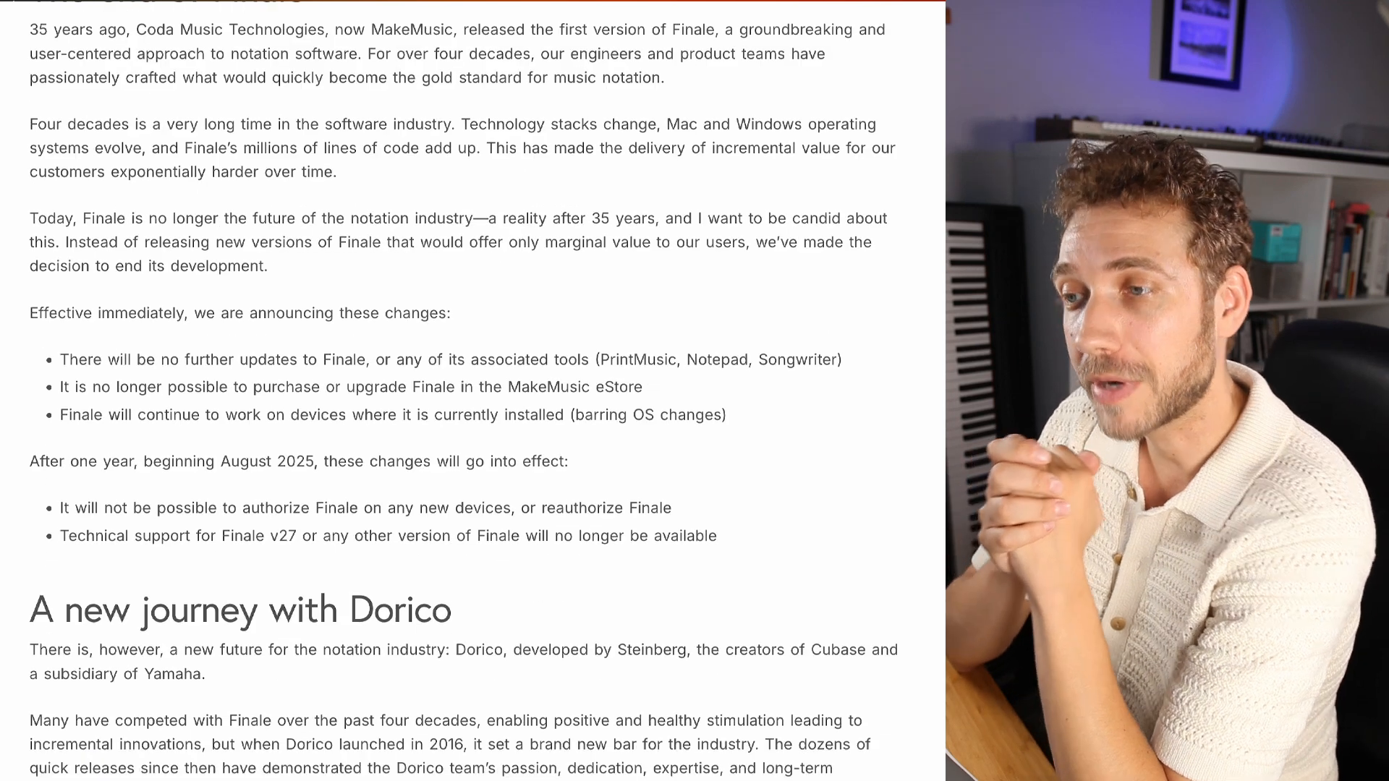
scroll(470, 390, down, 3)
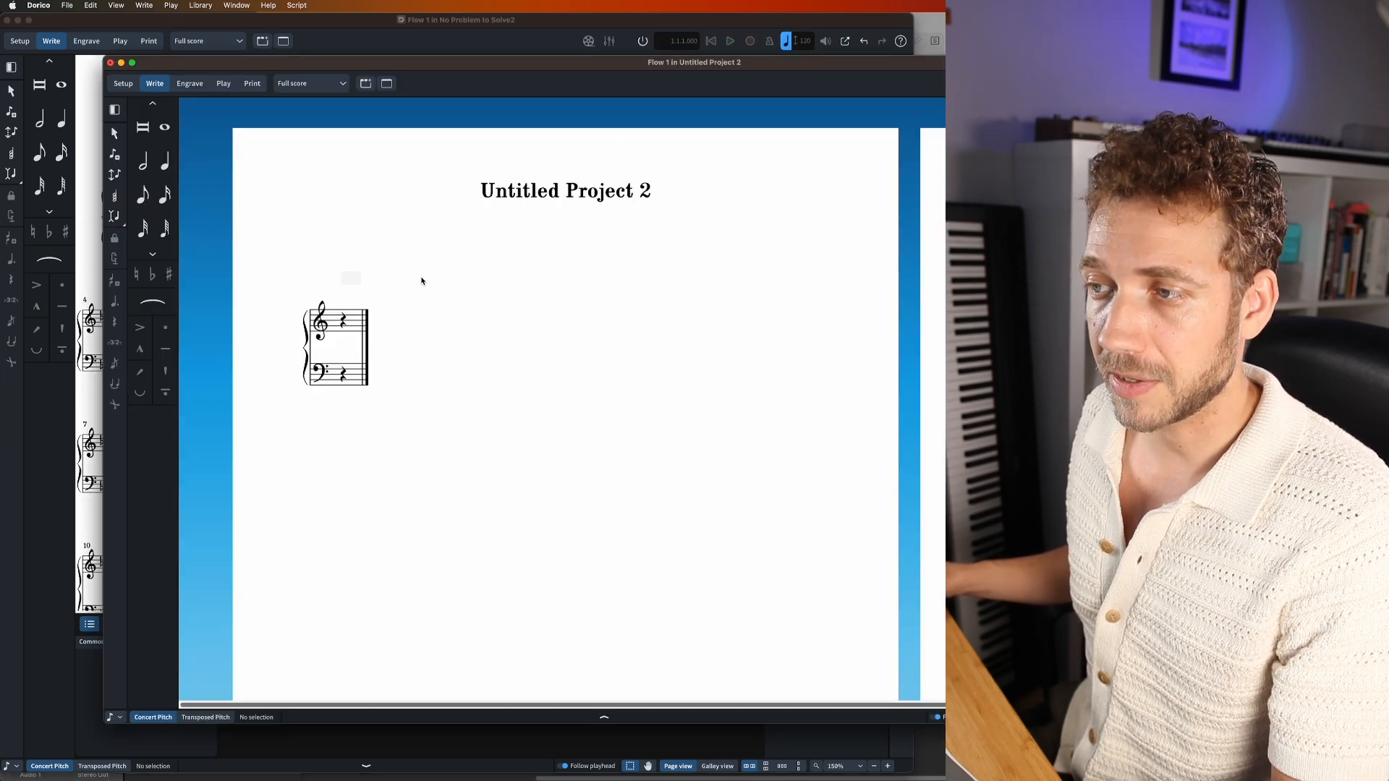
- In Dorico, enlarge the Untitled Project 2 window and give the piano score an Eb major key signature and a 6/8 time signature
double_click(284, 73)
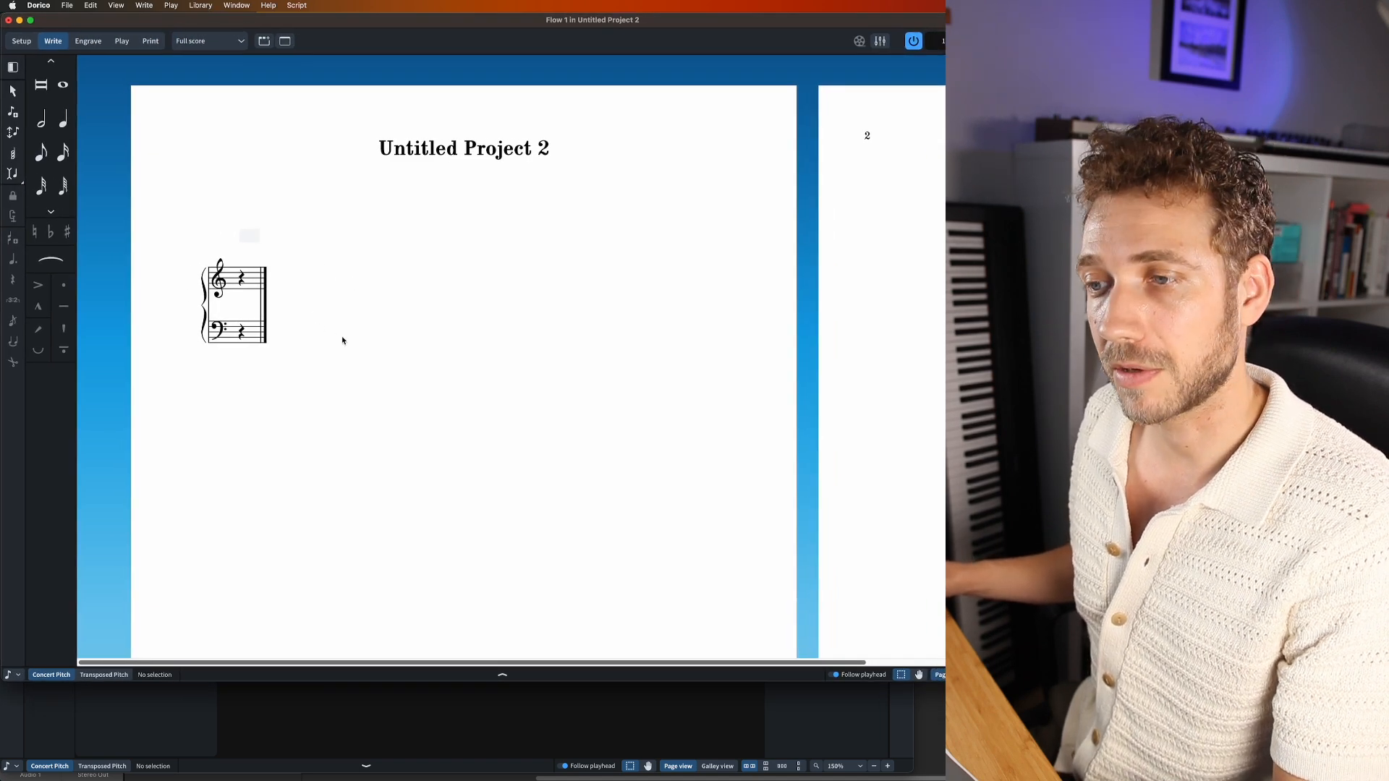
key(super+a)
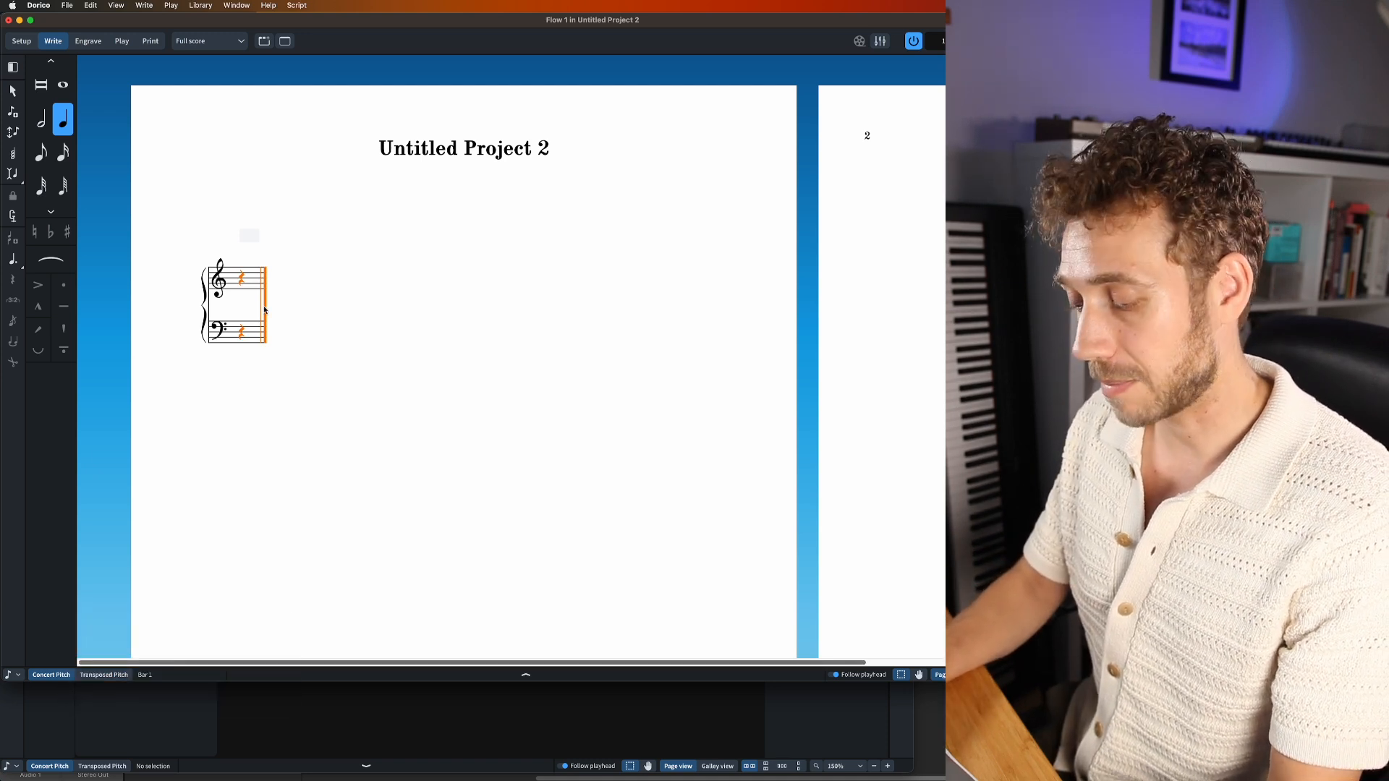
key(shift+k)
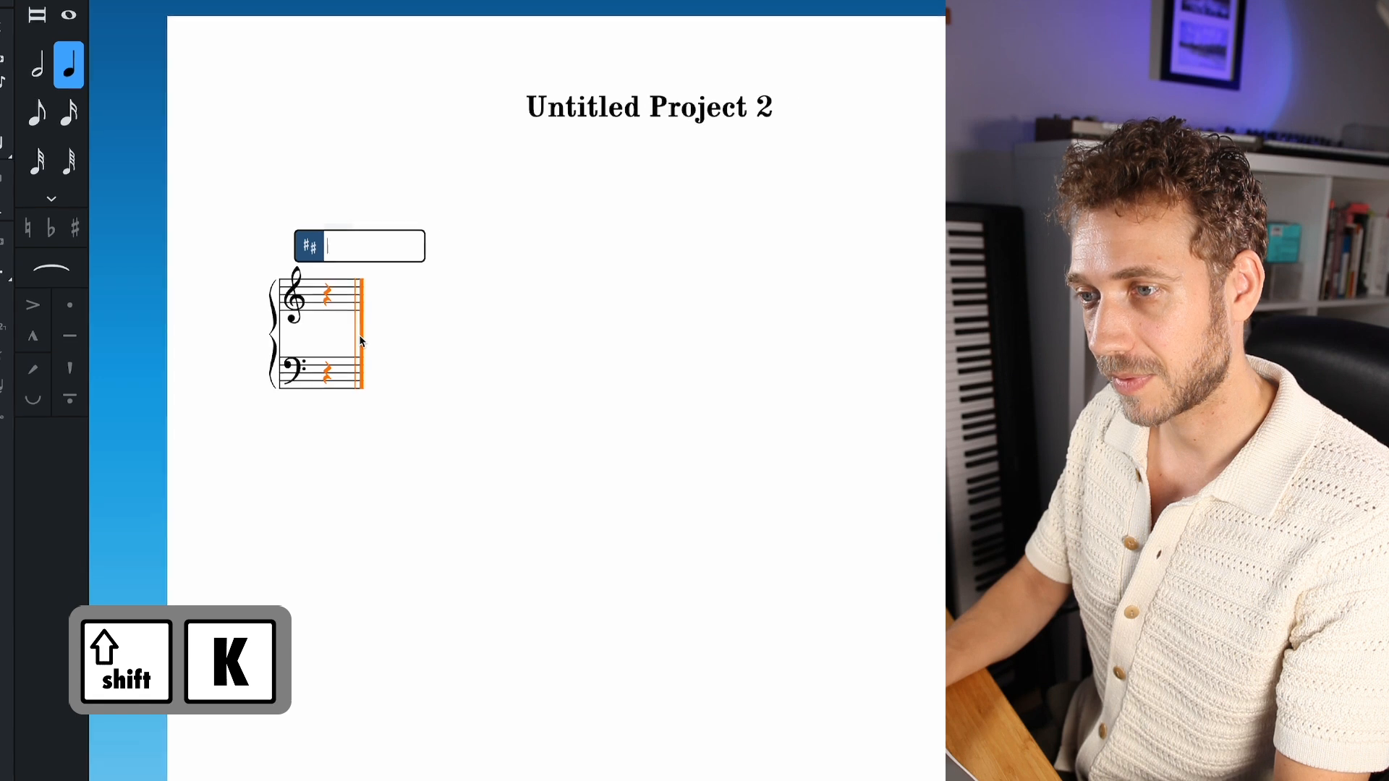
text(Eb)
key(Return)
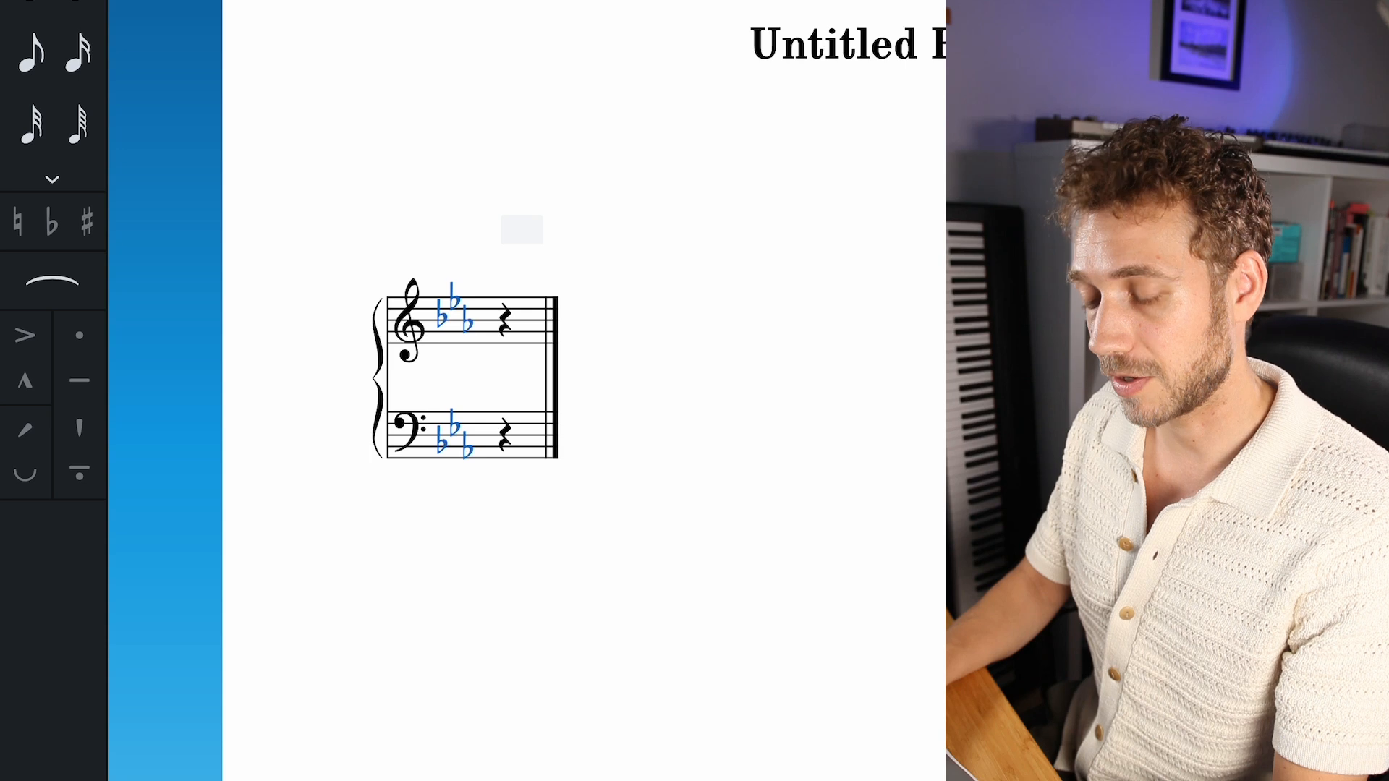
key(shift+m)
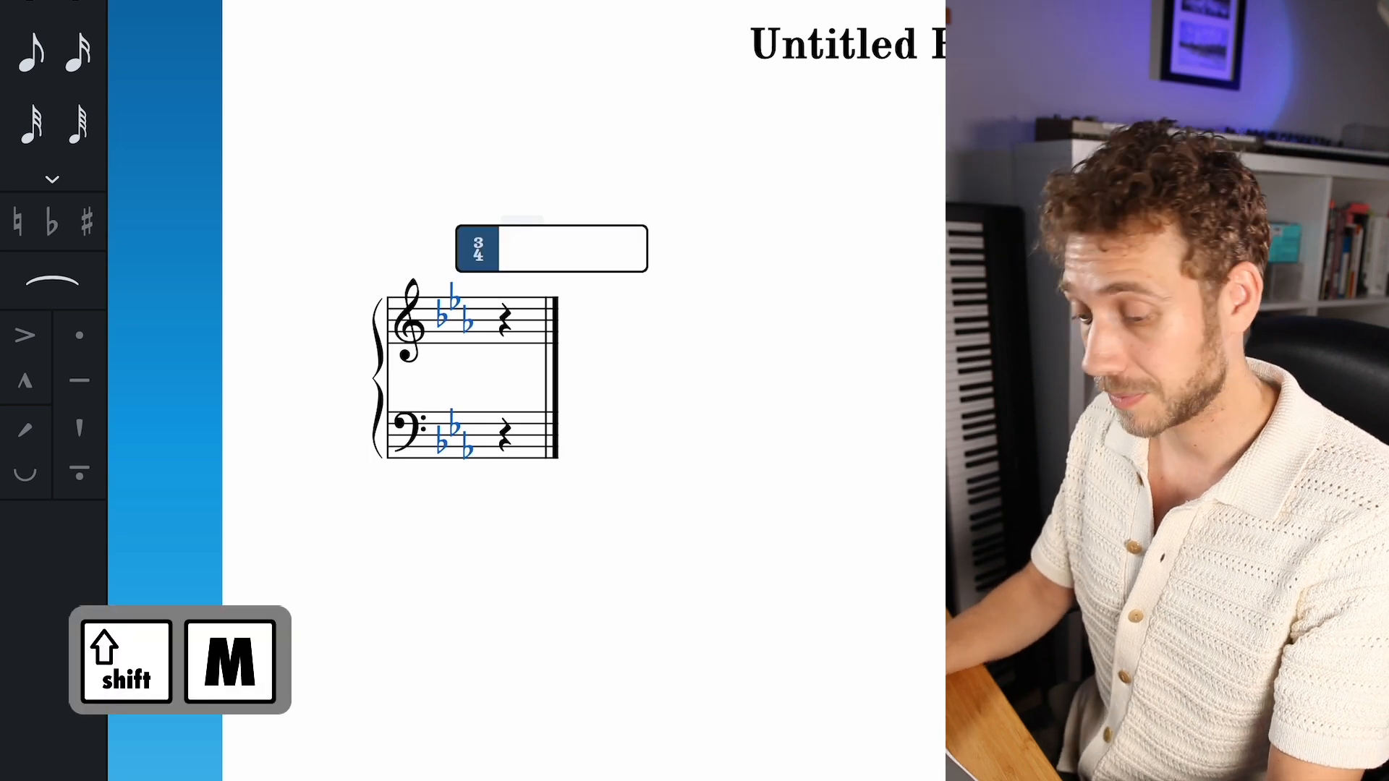
text(6/8)
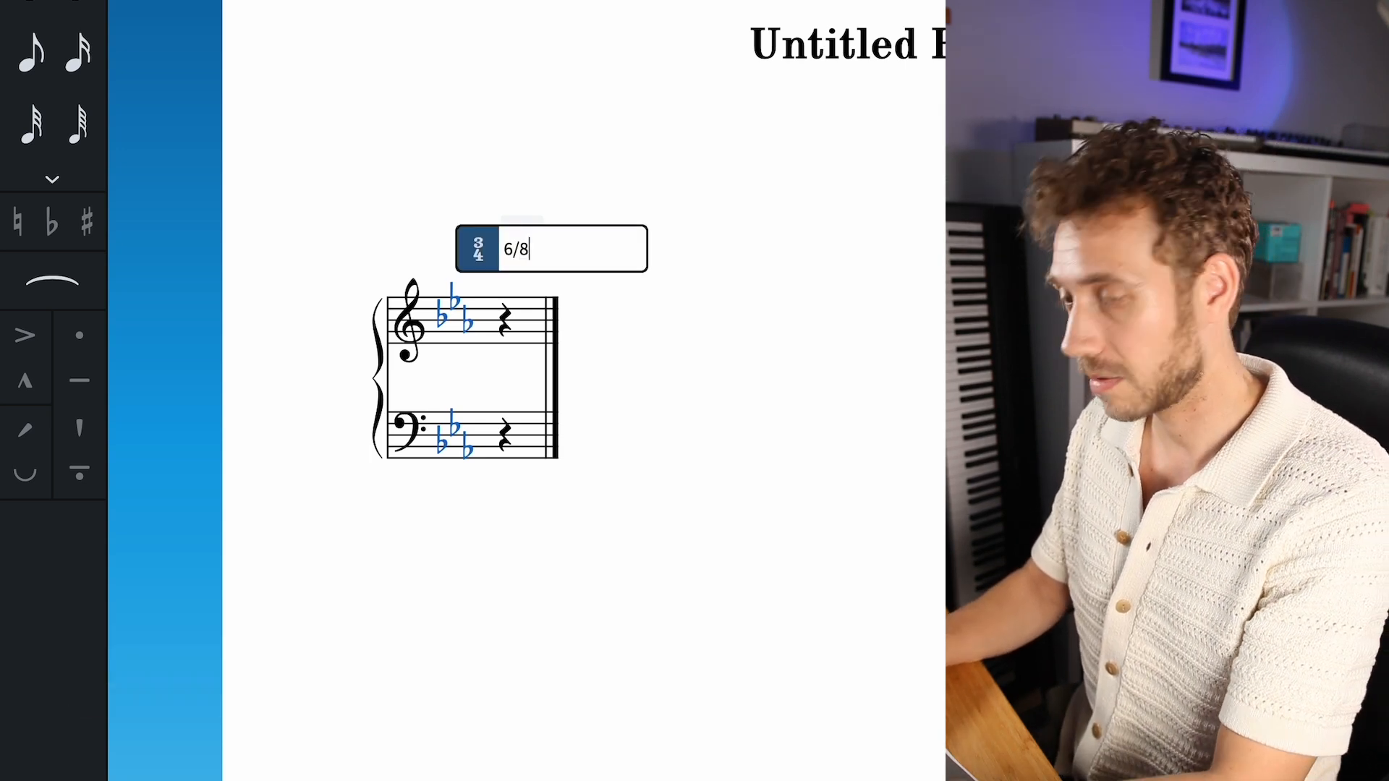
key(Return)
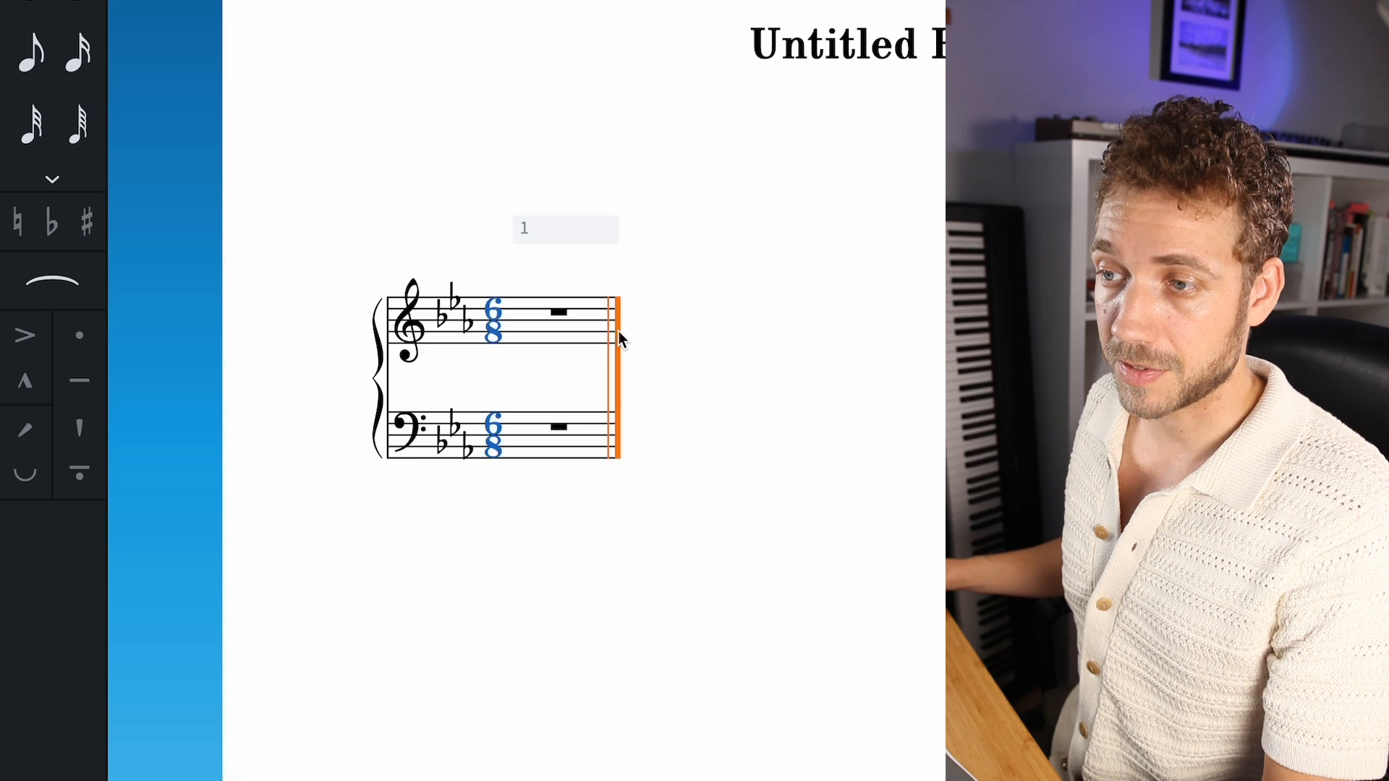
- Add 15 bars to the flow
key(shift+b)
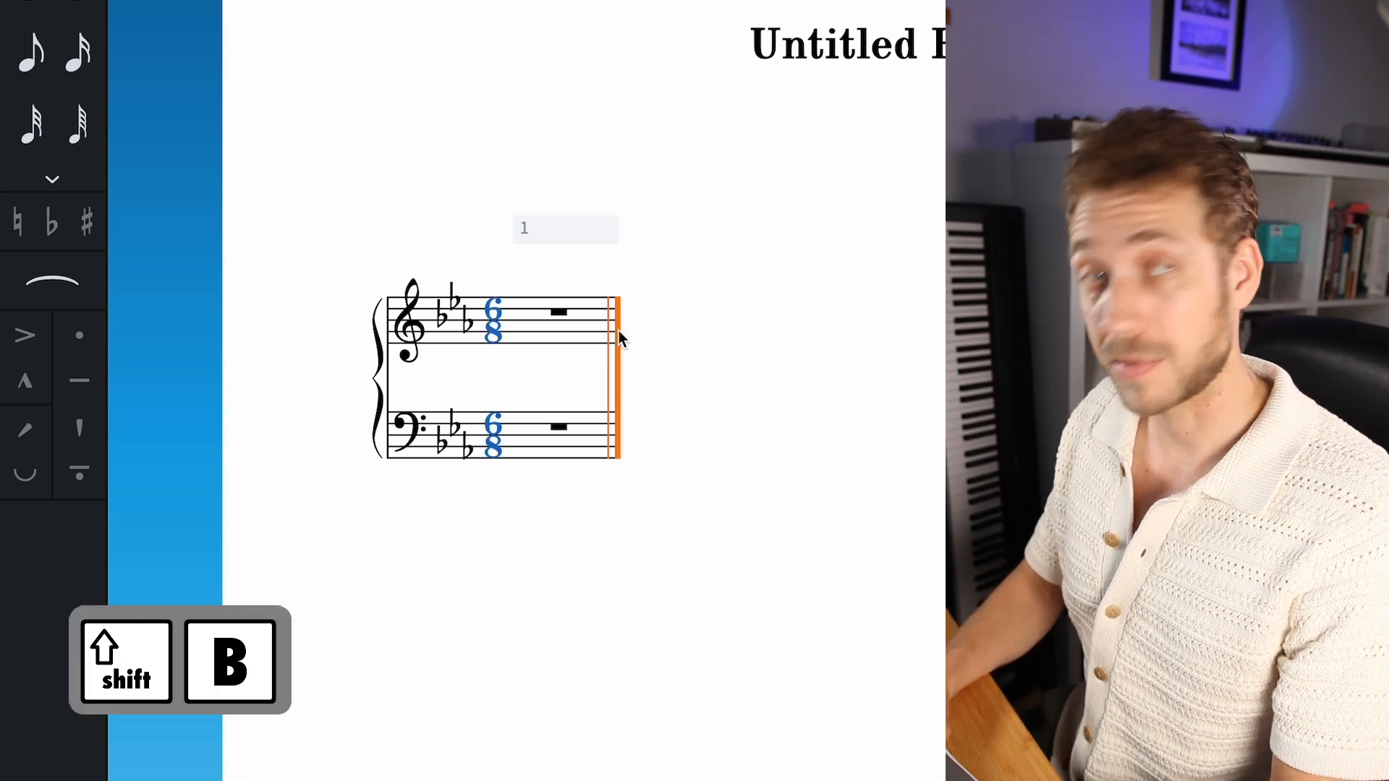
text(+15)
key(Return)
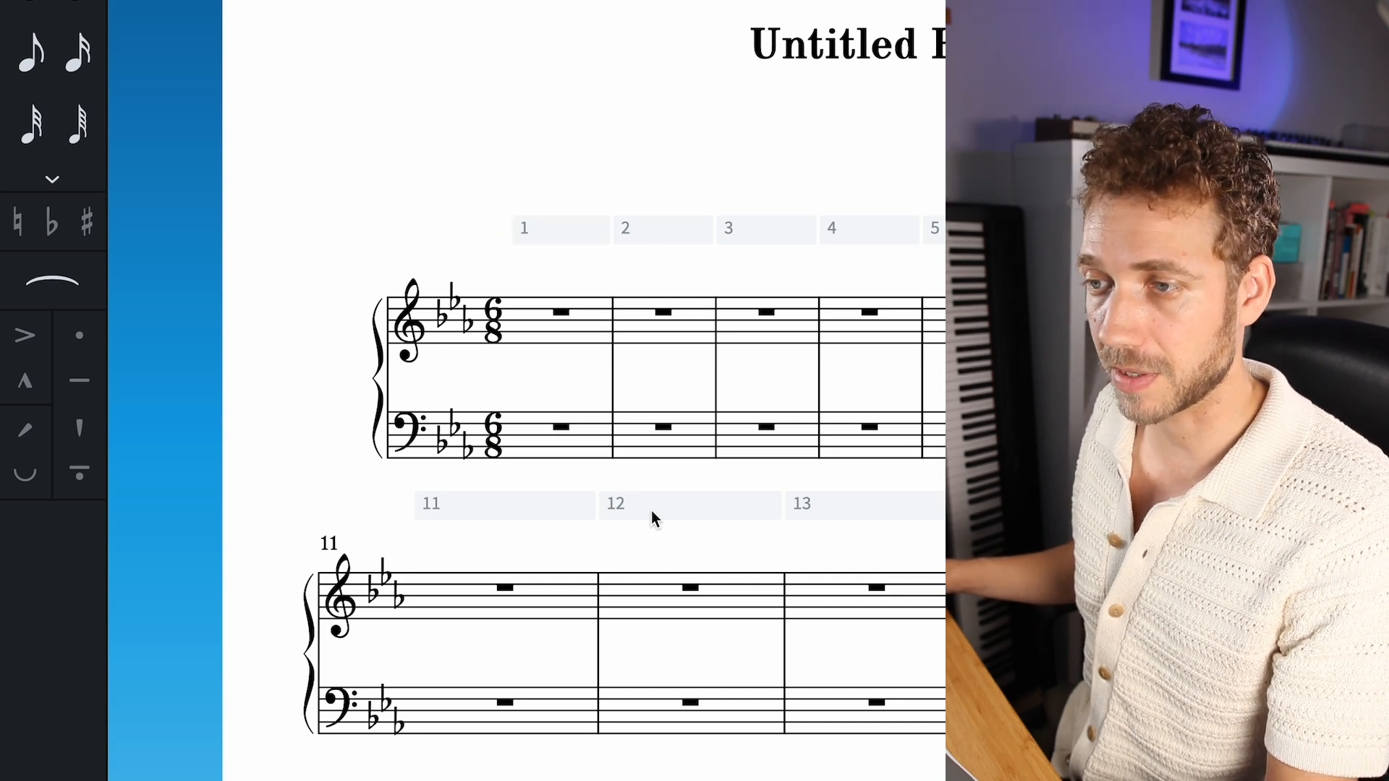
- Fill bar 1 of the treble staff with sixteenth notes: three Eb5+Bb4 and G4 pairs, followed by F5+Bb4, F4, D5+Bb4, F4, Bb4, F4
click(563, 316)
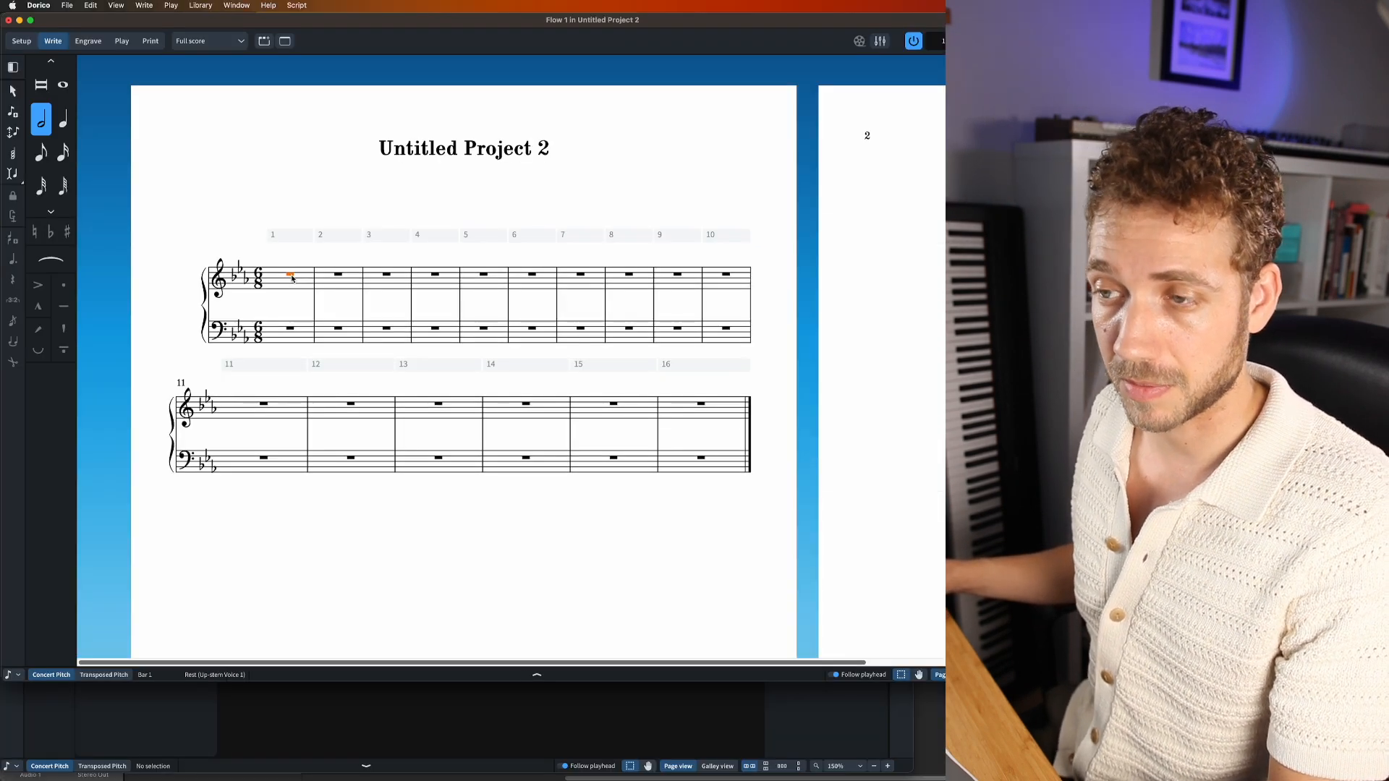
key(shift+n)
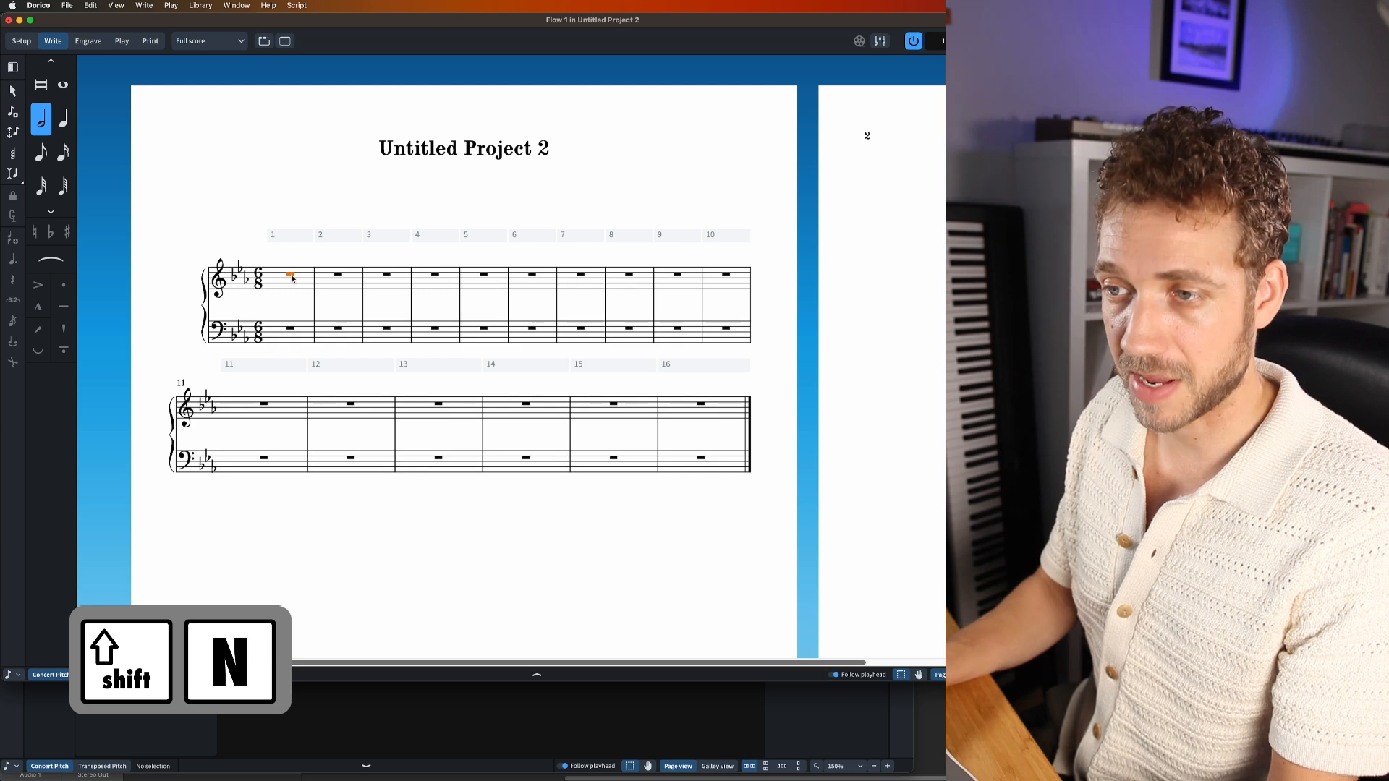
key(Return)
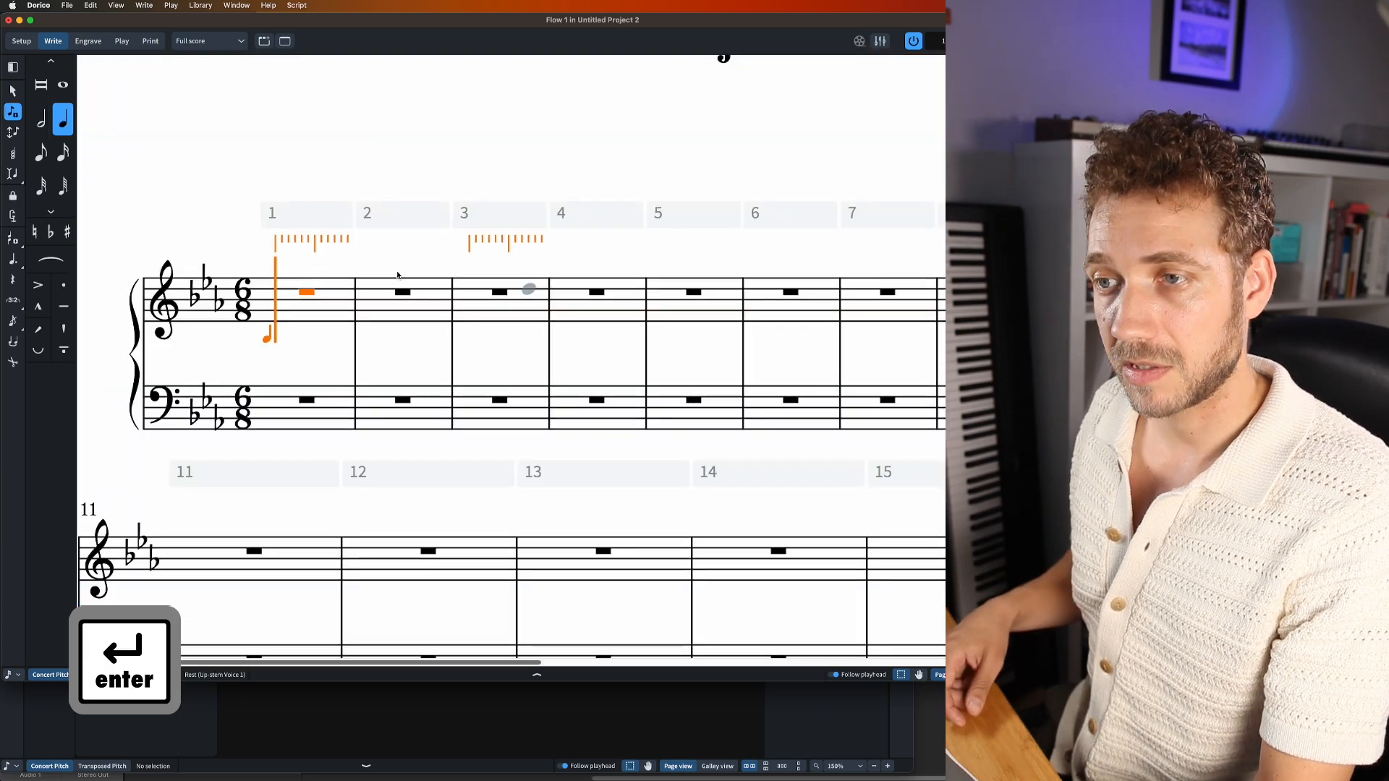
key(5)
key(5)
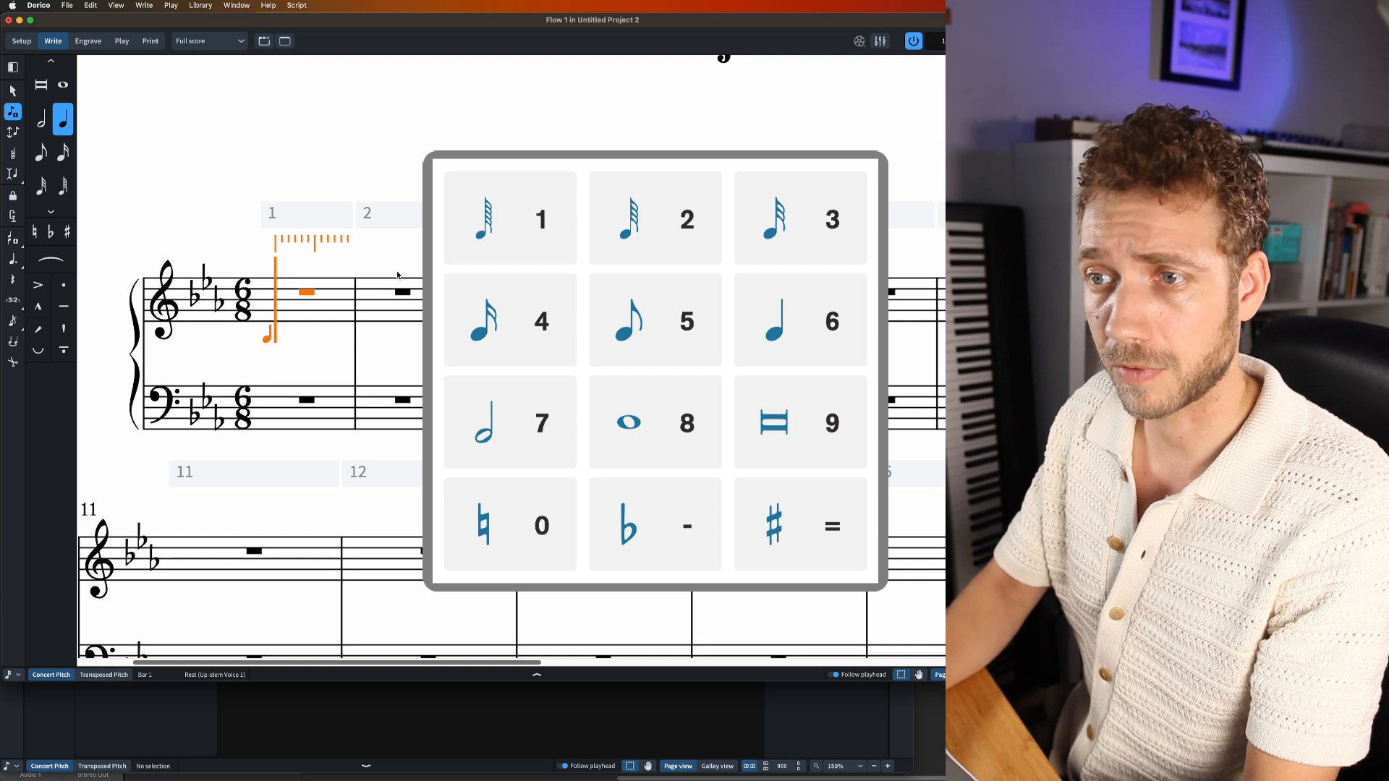
key(6)
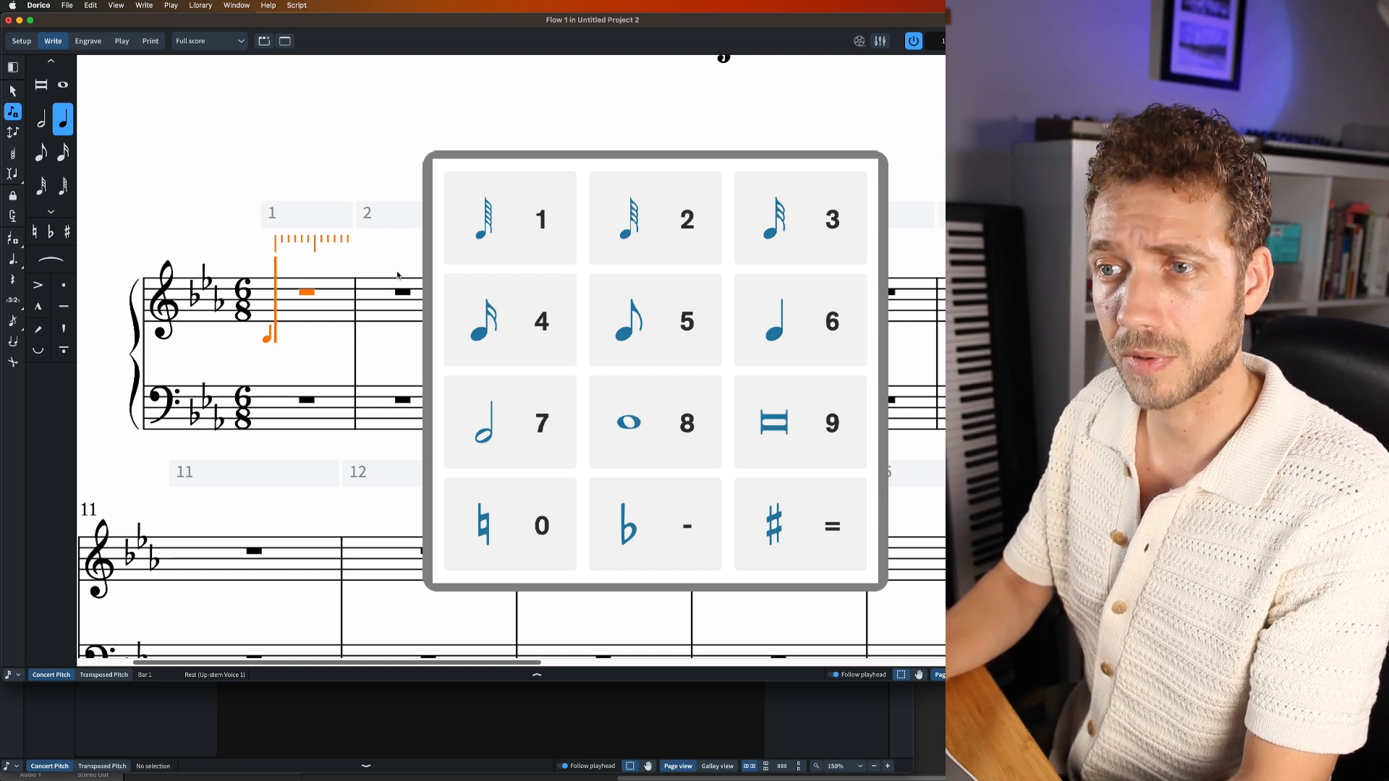
key(4)
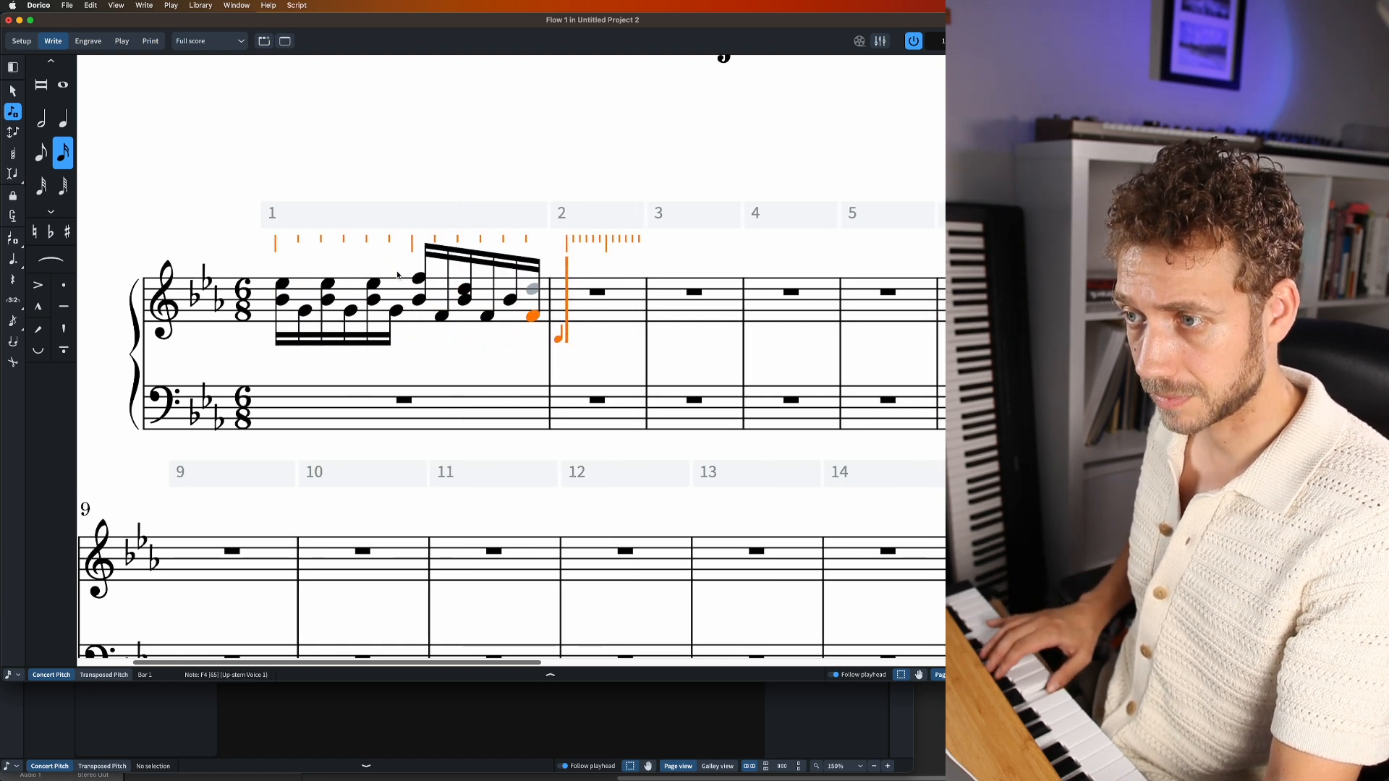
key(Escape)
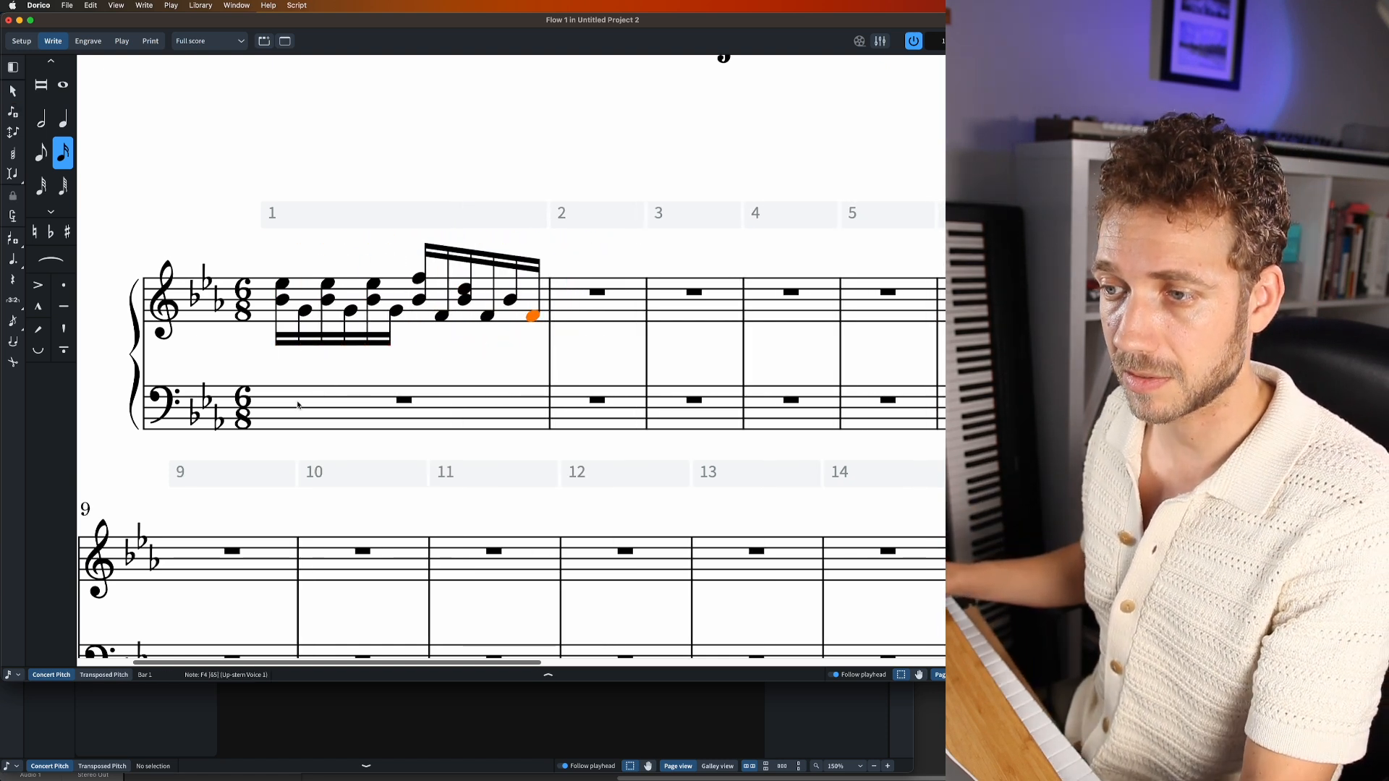
- Fill bar 1 of the bass staff with sixteenth notes: three Eb3 and Bb3 pairs followed by three G3 and D4 pairs
key(super+Down)
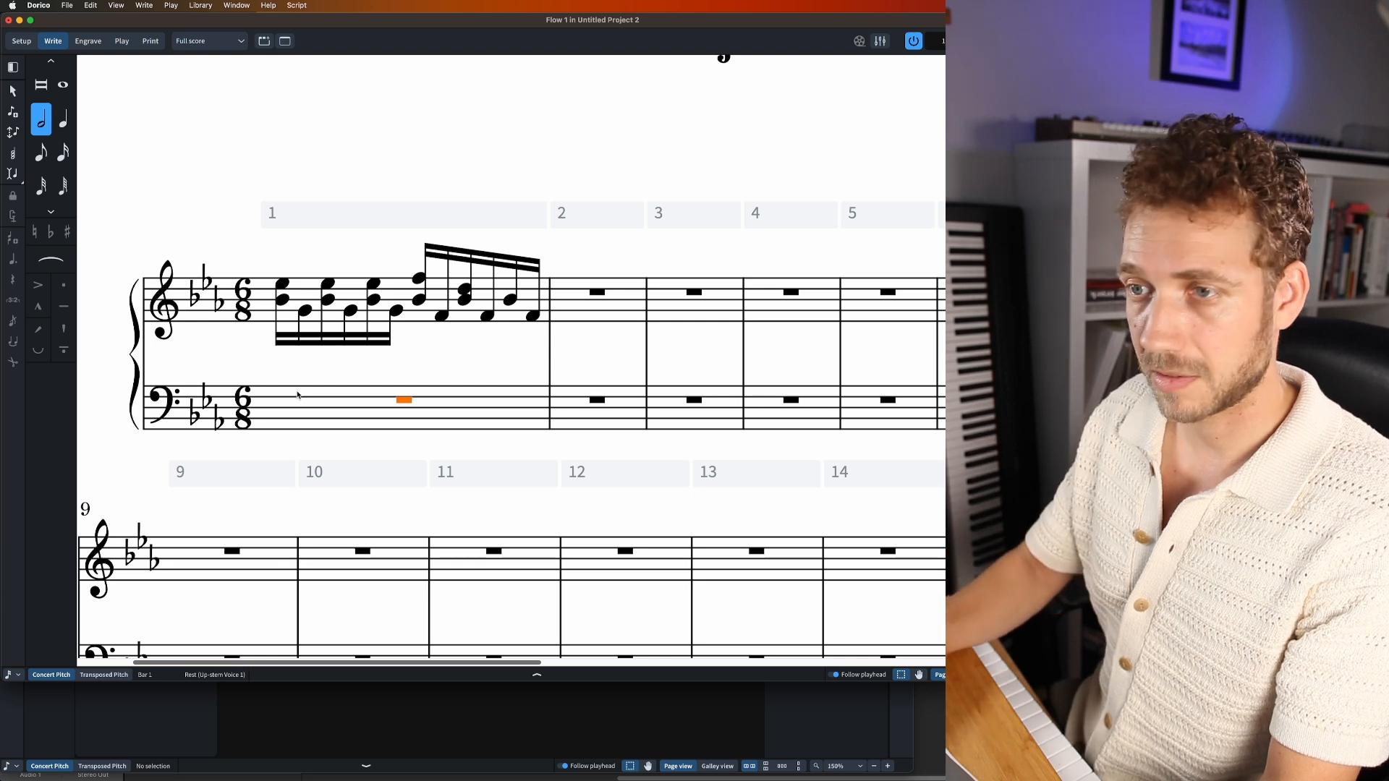
key(Return)
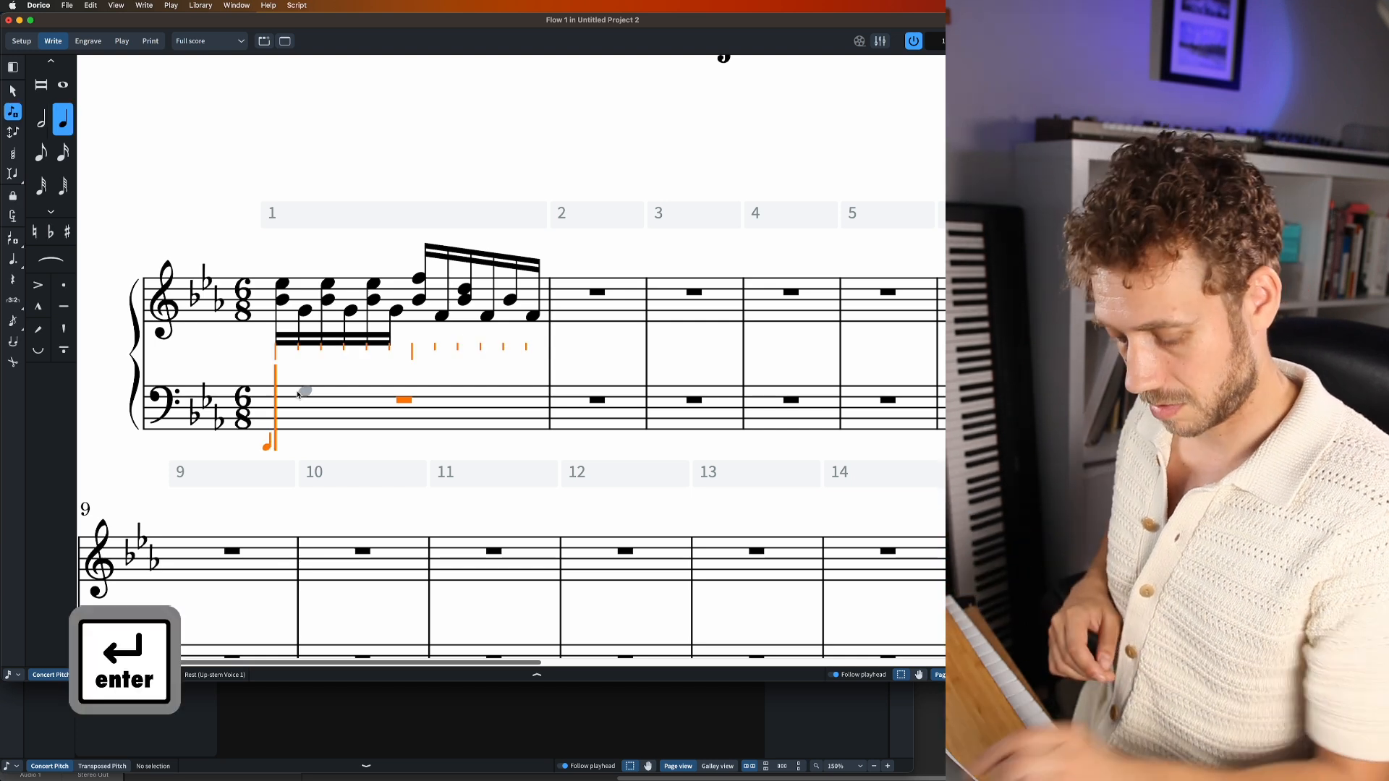
key(3)
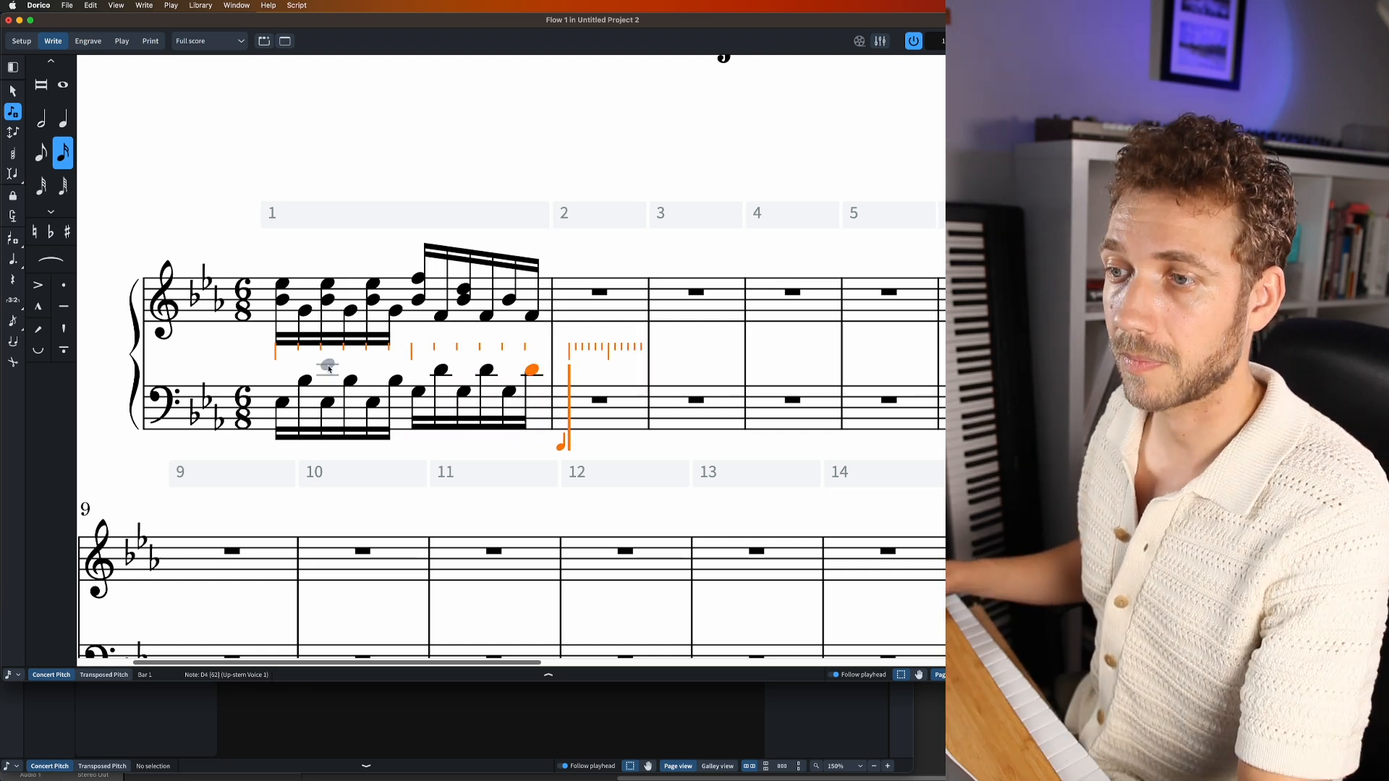
key(Escape)
key(Escape)
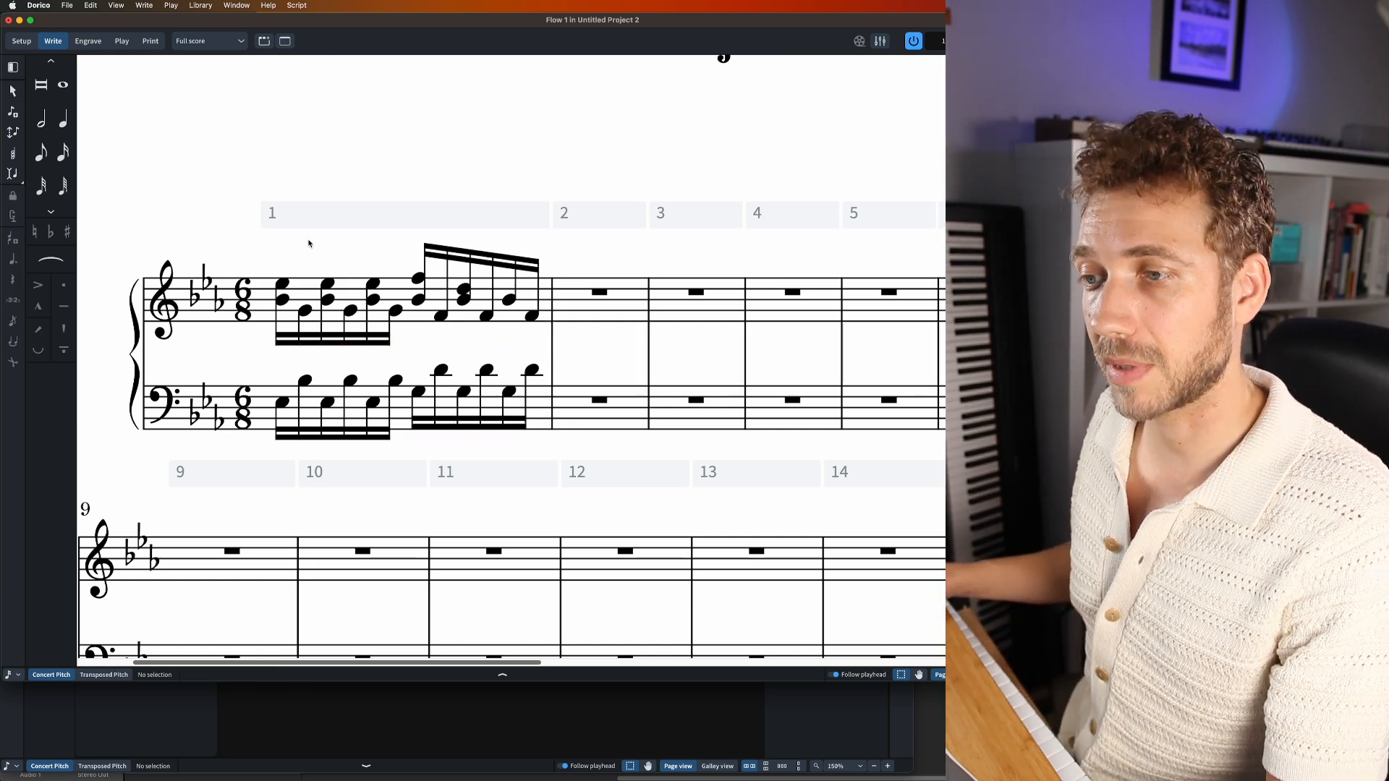
- Add the chord symbols Eb above the first beat of bar 1 and Gm7 above its second main beat
click(282, 286)
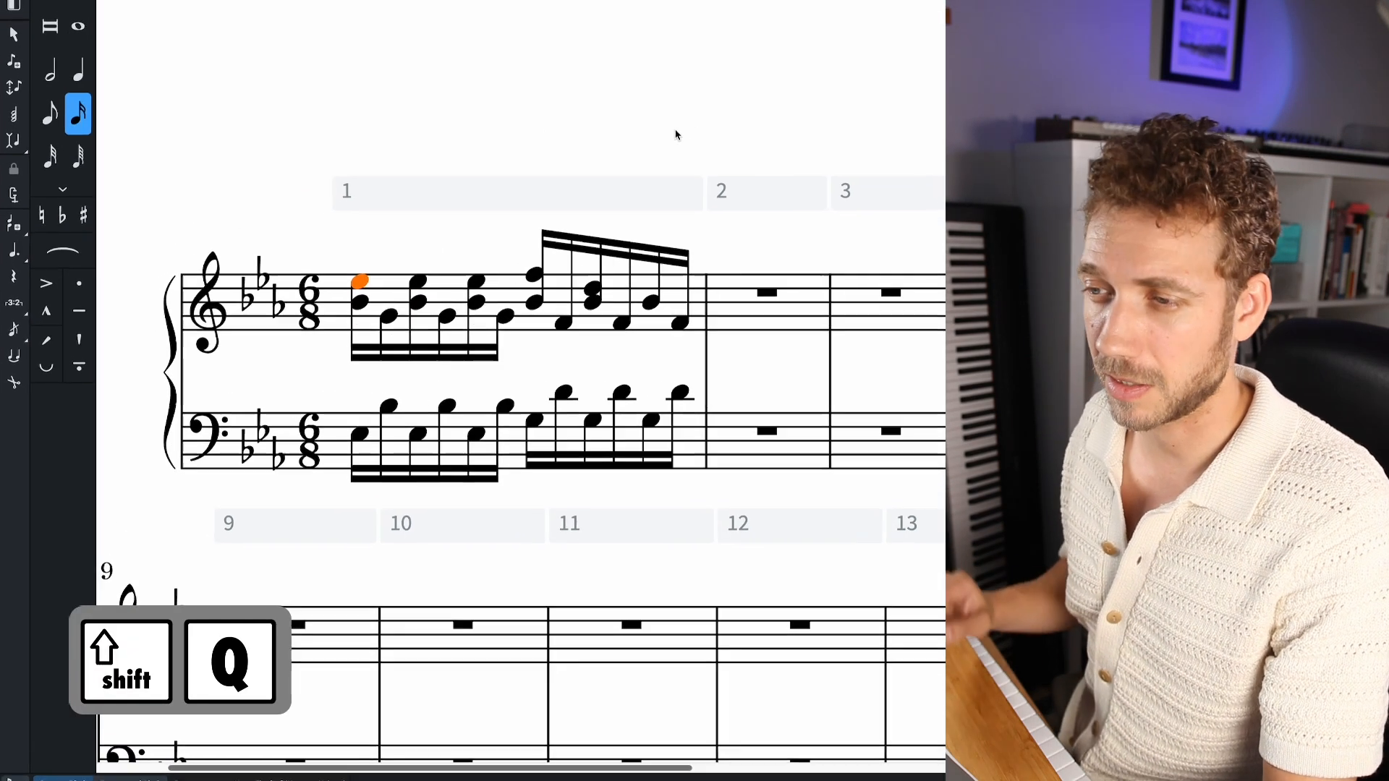
key(shift+q)
text(Eb)
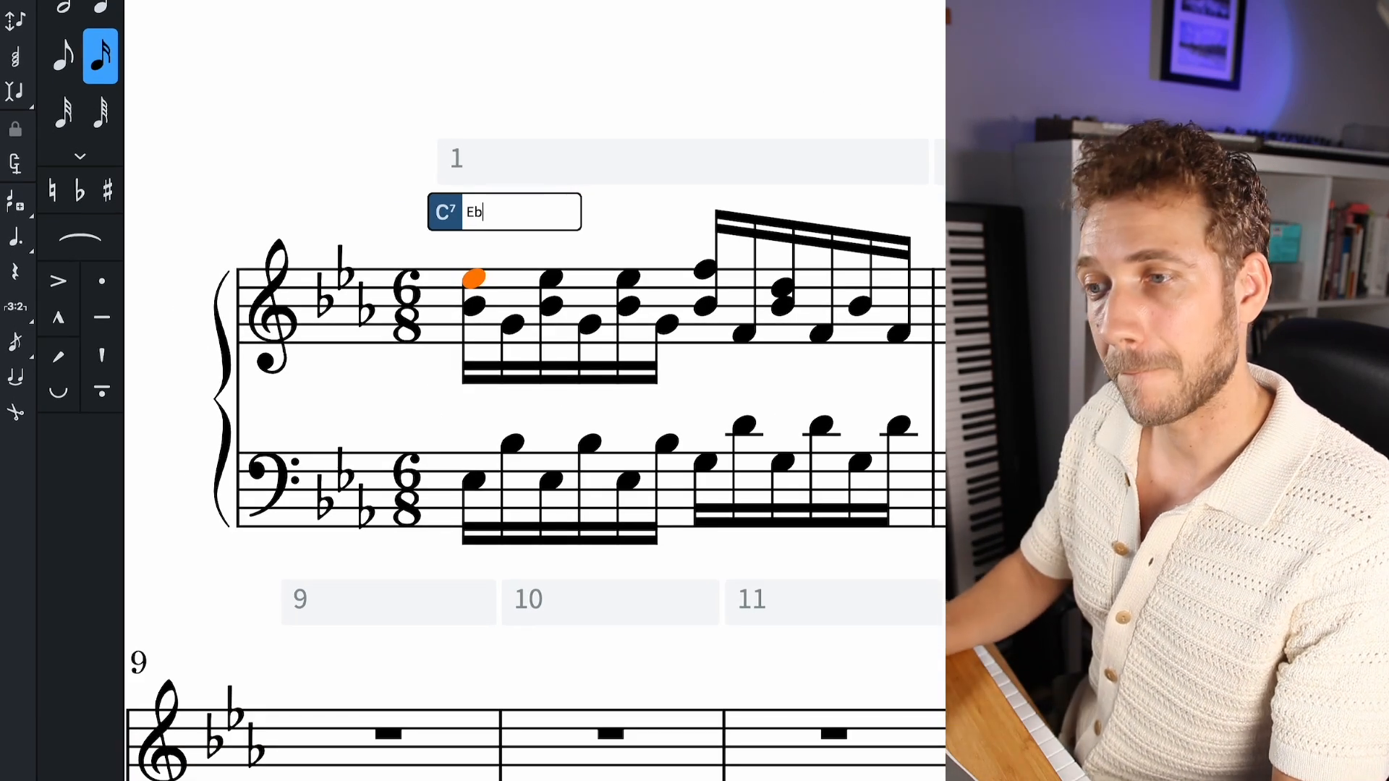
key(Return)
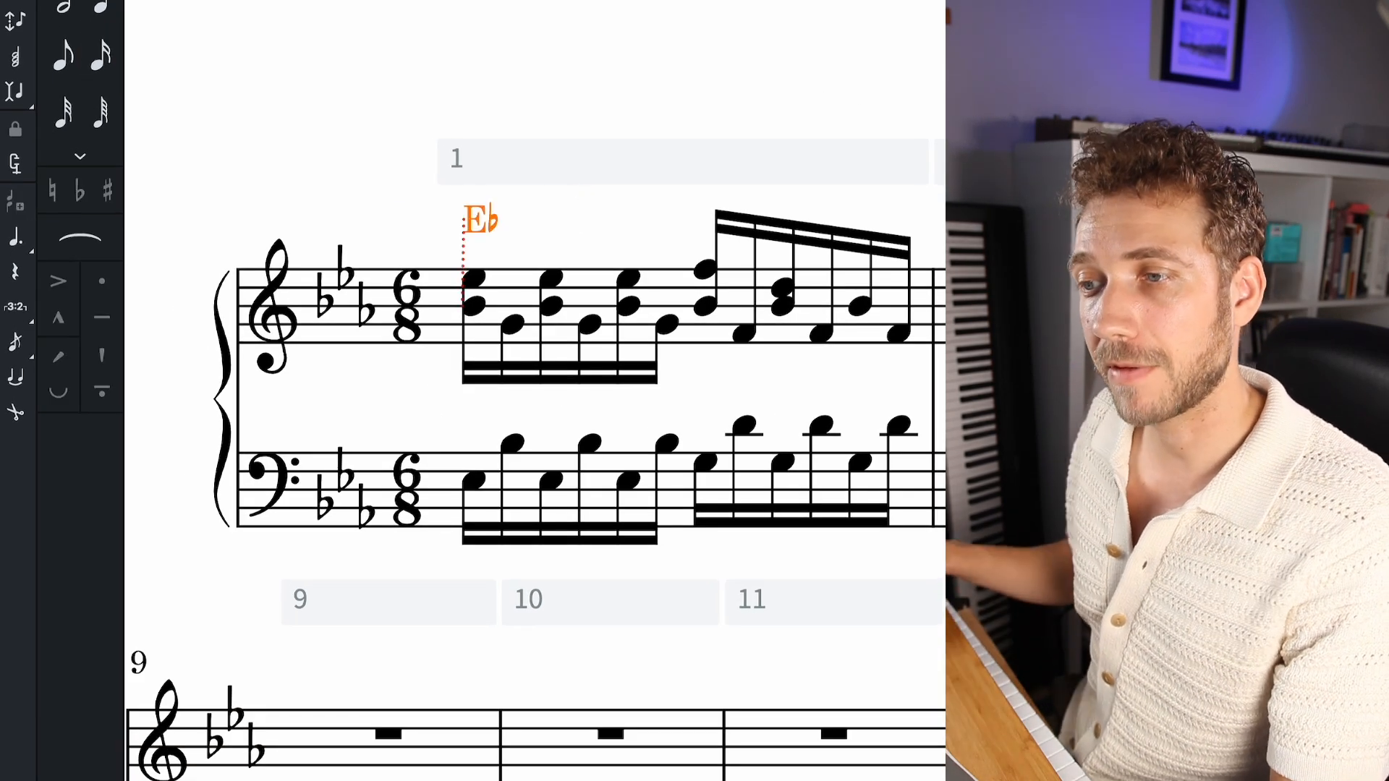
click(705, 269)
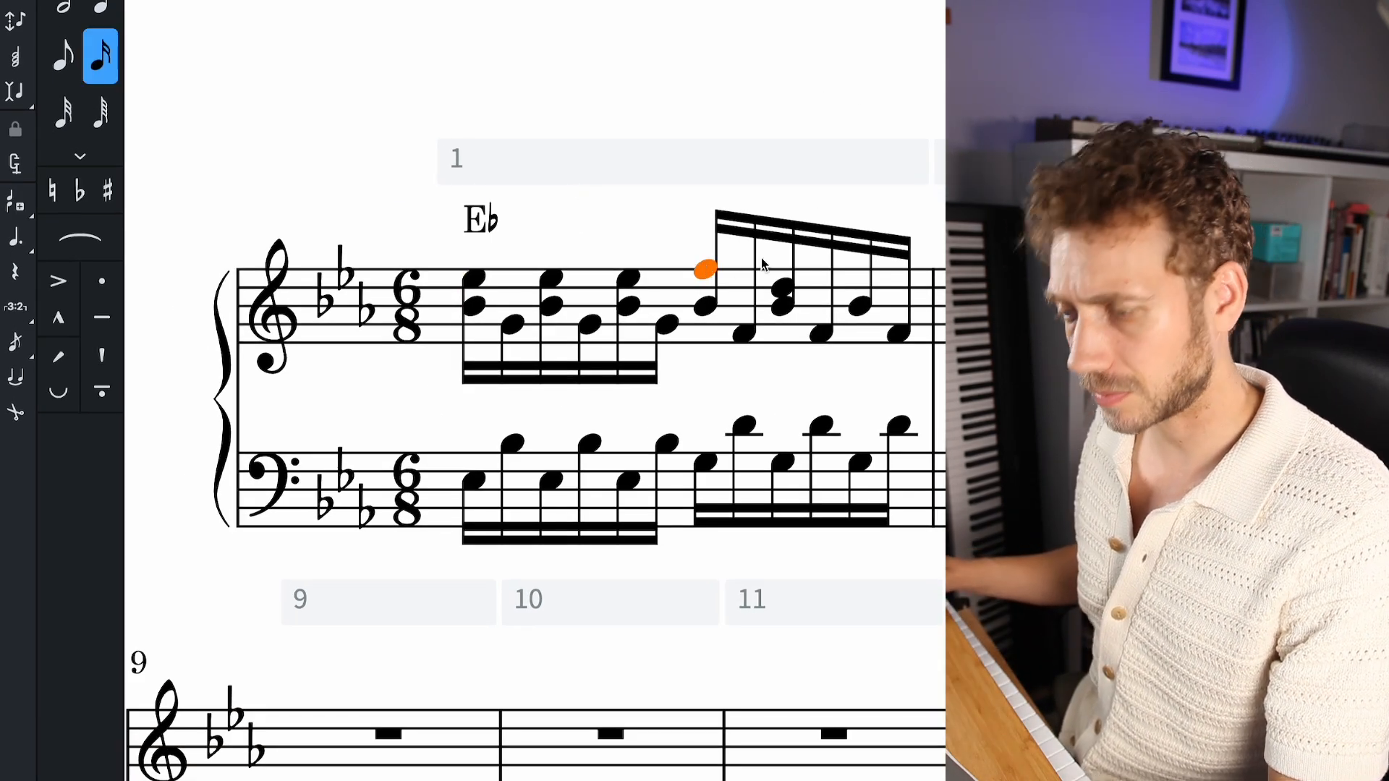
key(shift+q)
text(Gm7)
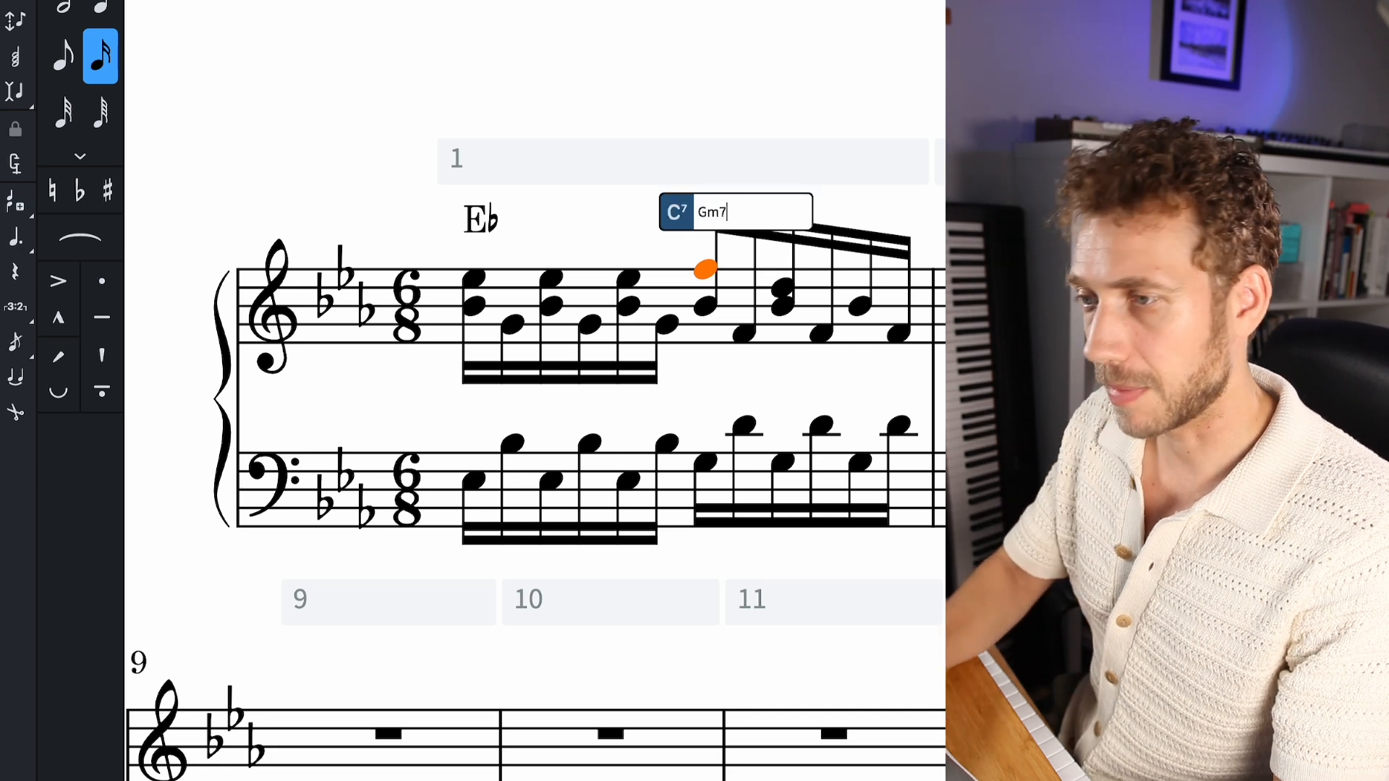
key(Return)
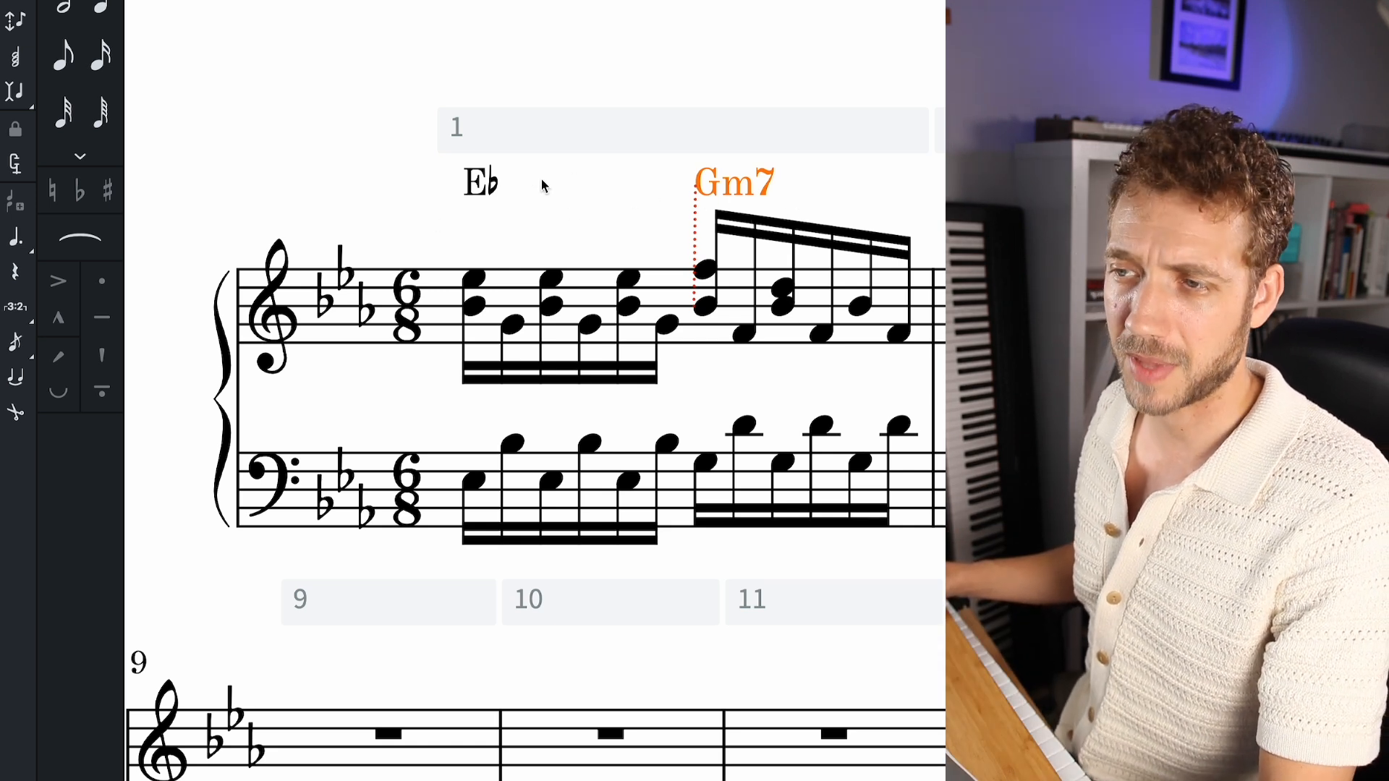
- Add an mp dynamic at the first treble chord of bar 1
click(475, 308)
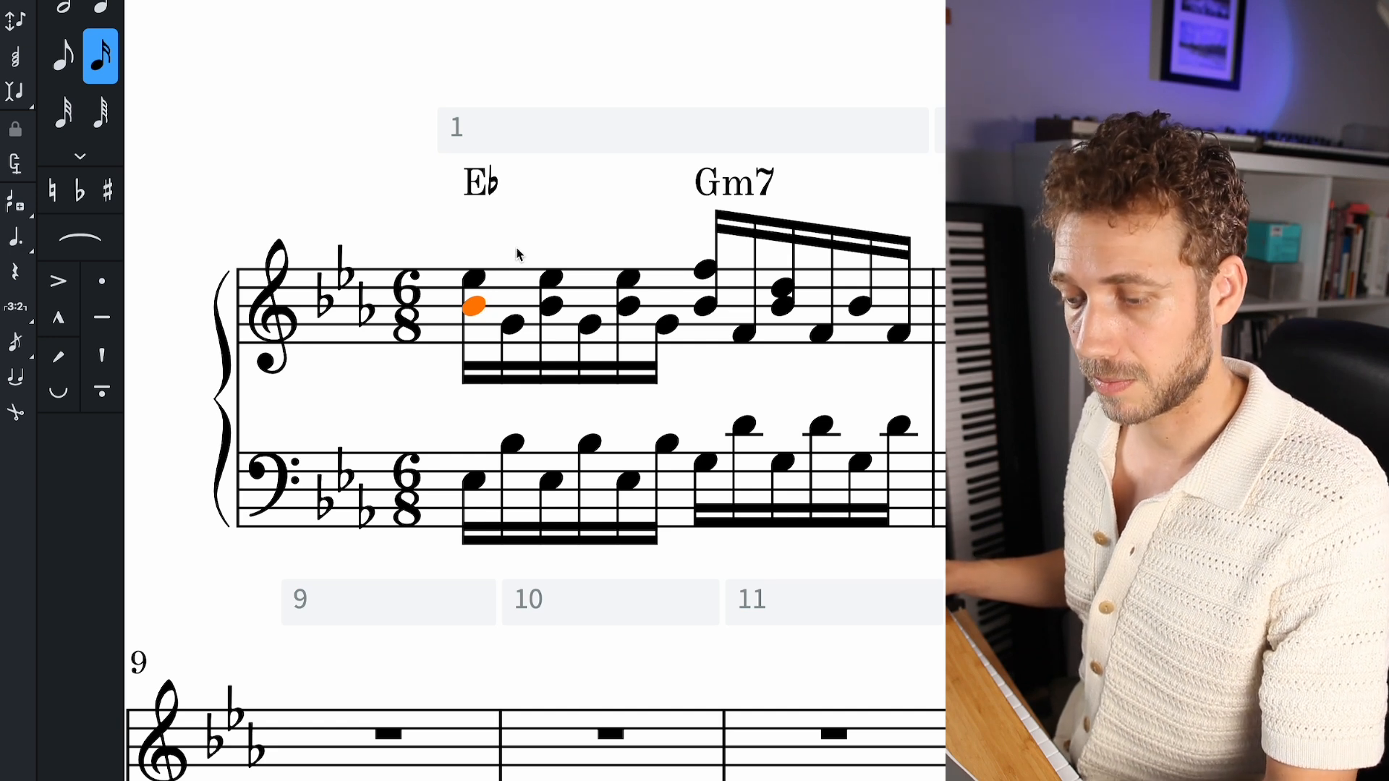
key(shift+d)
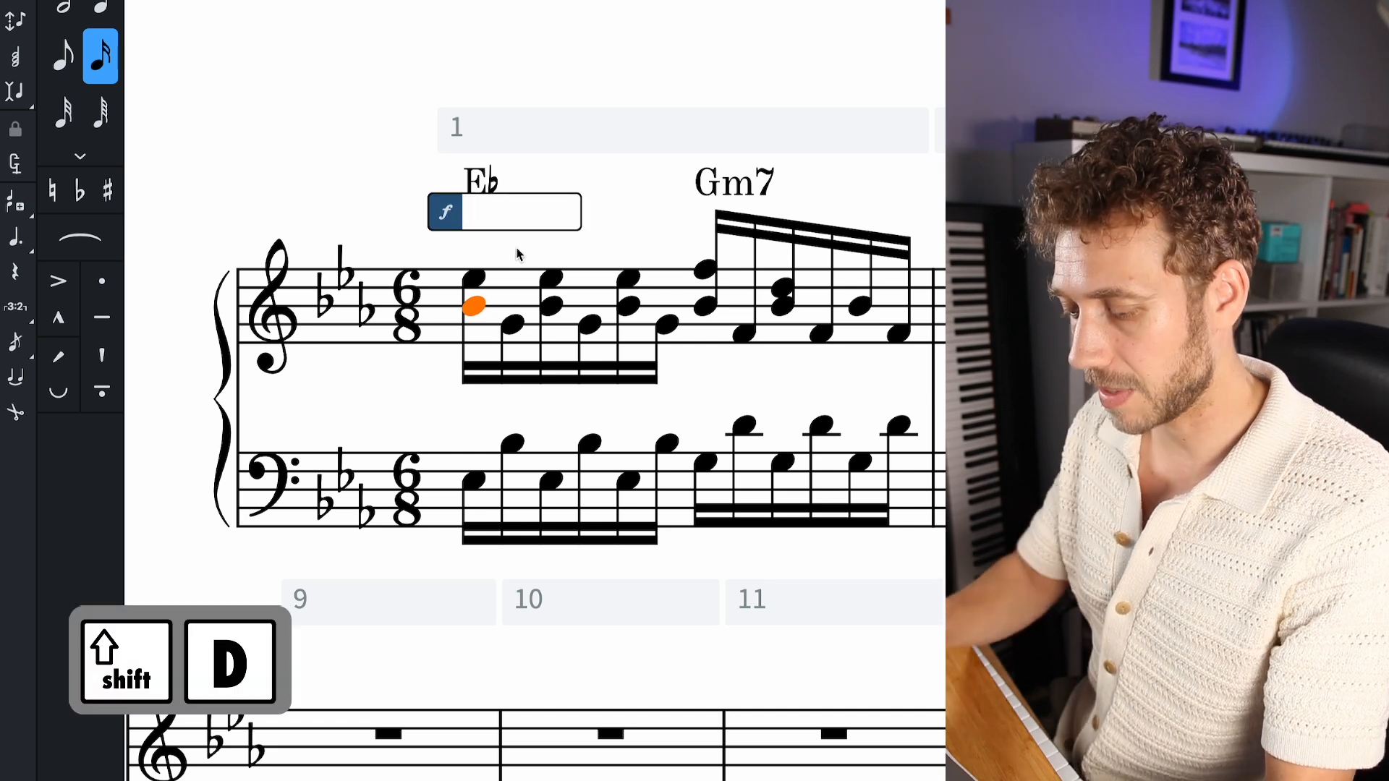
text(mp)
key(Return)
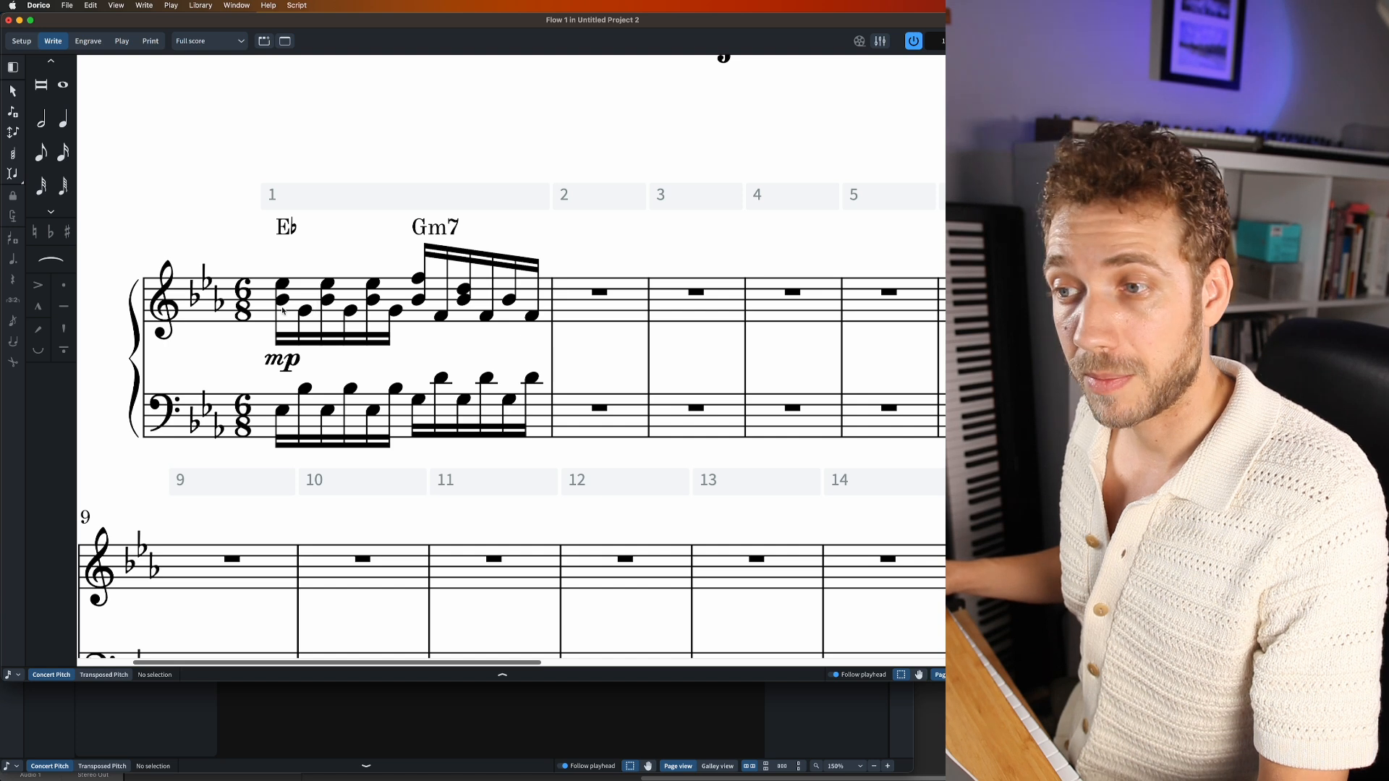
- Add a p to f crescendo across all the treble notes of bar 1
click(282, 308)
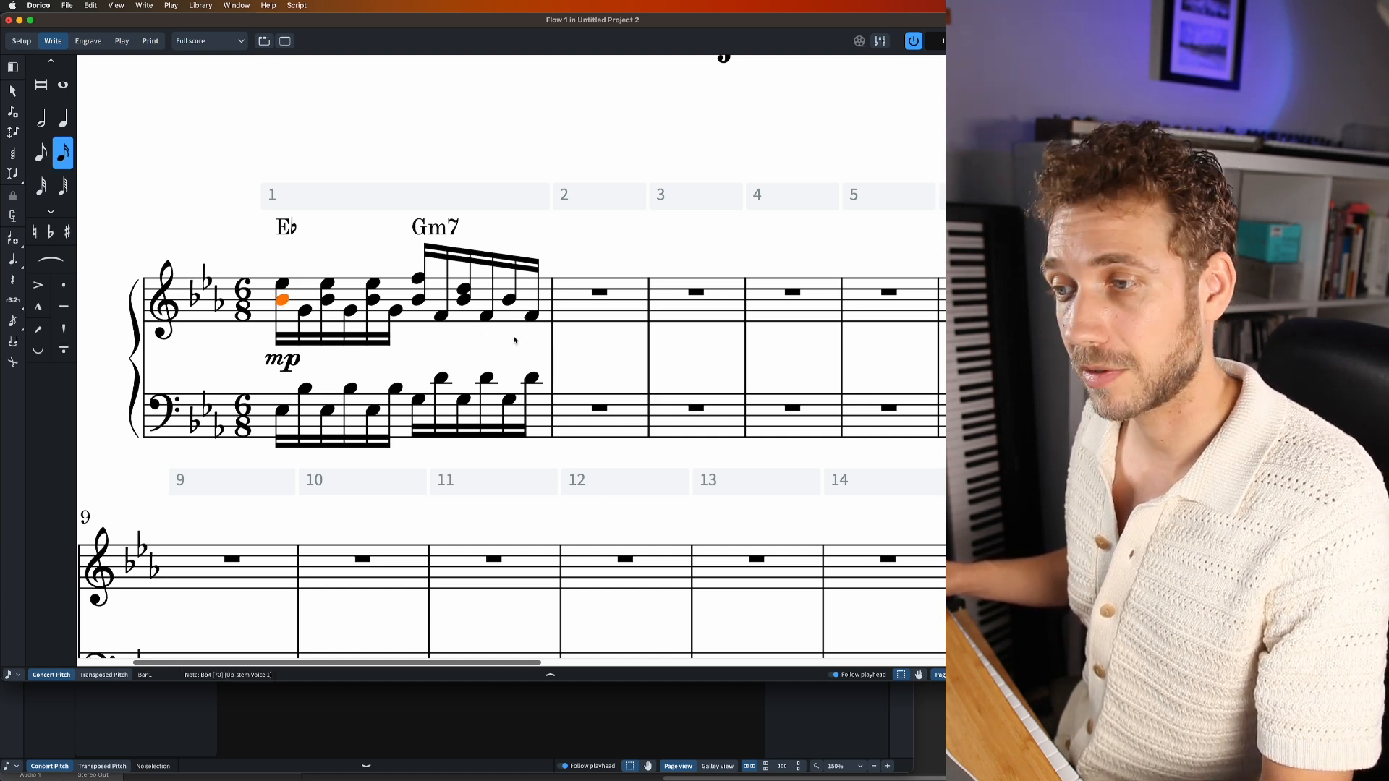
shift+click(534, 316)
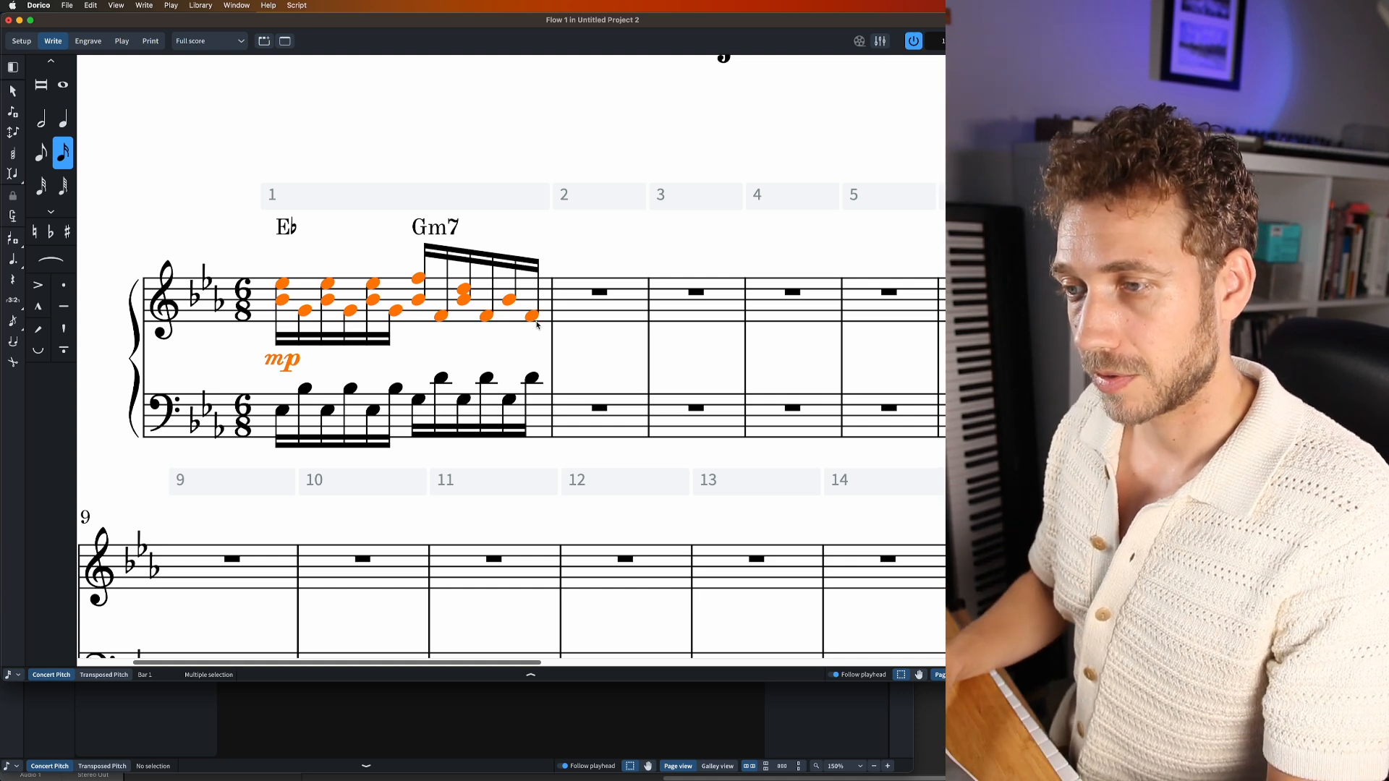
key(shift+d)
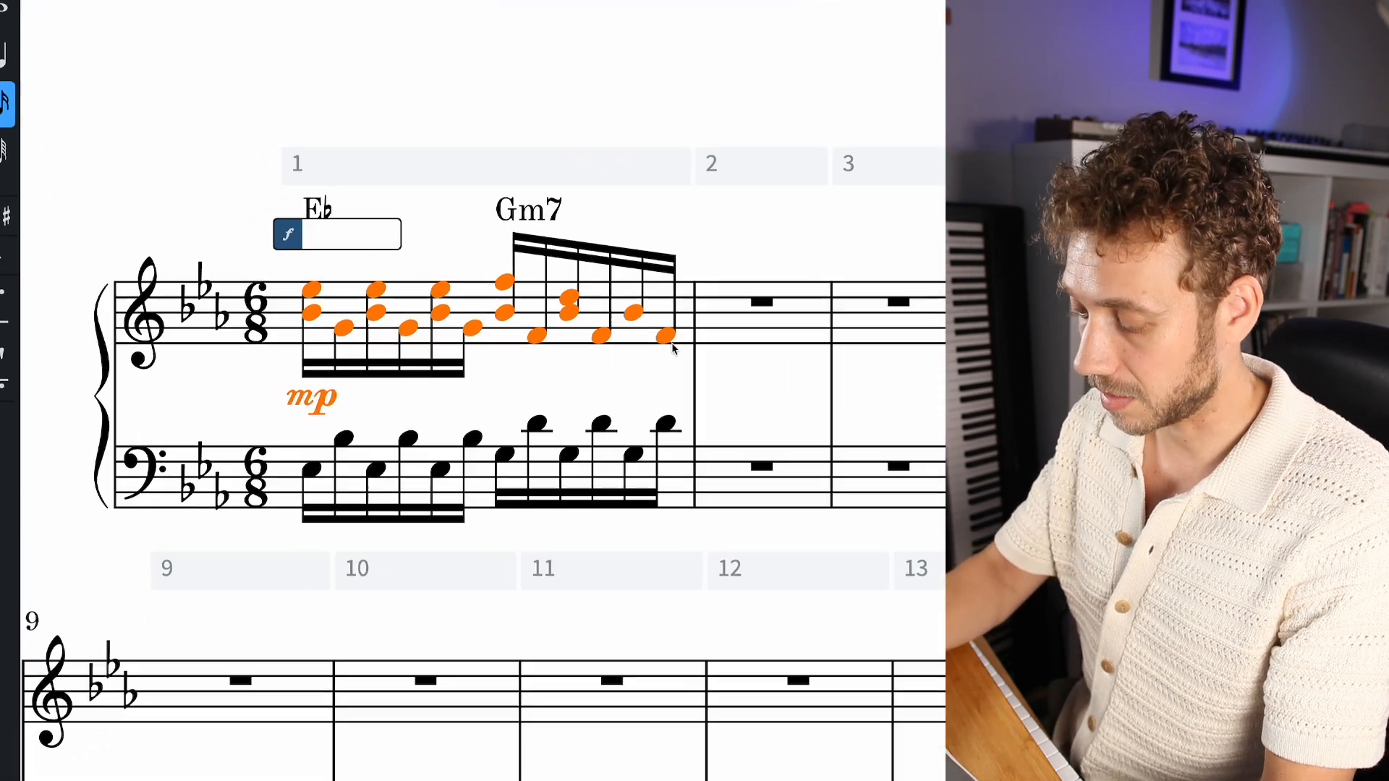
text(p)
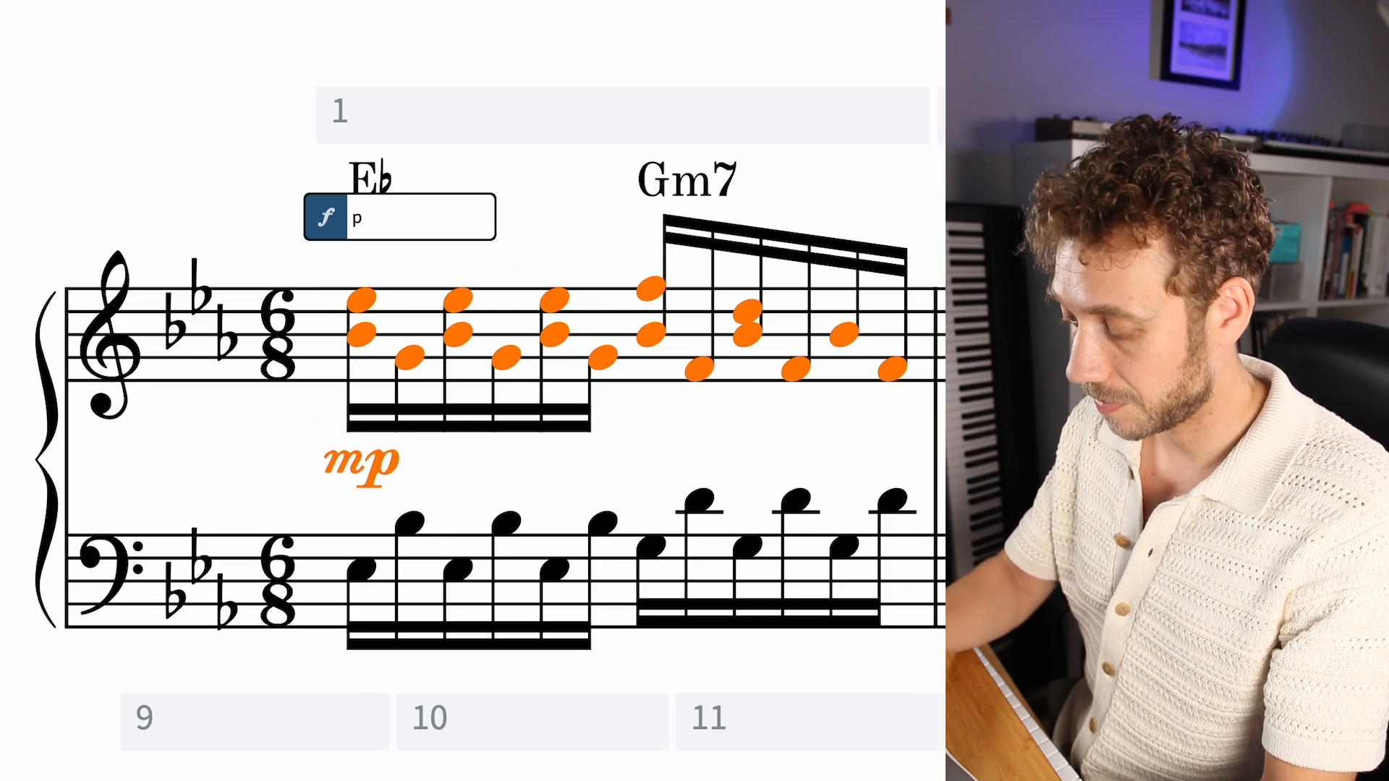
text(<f)
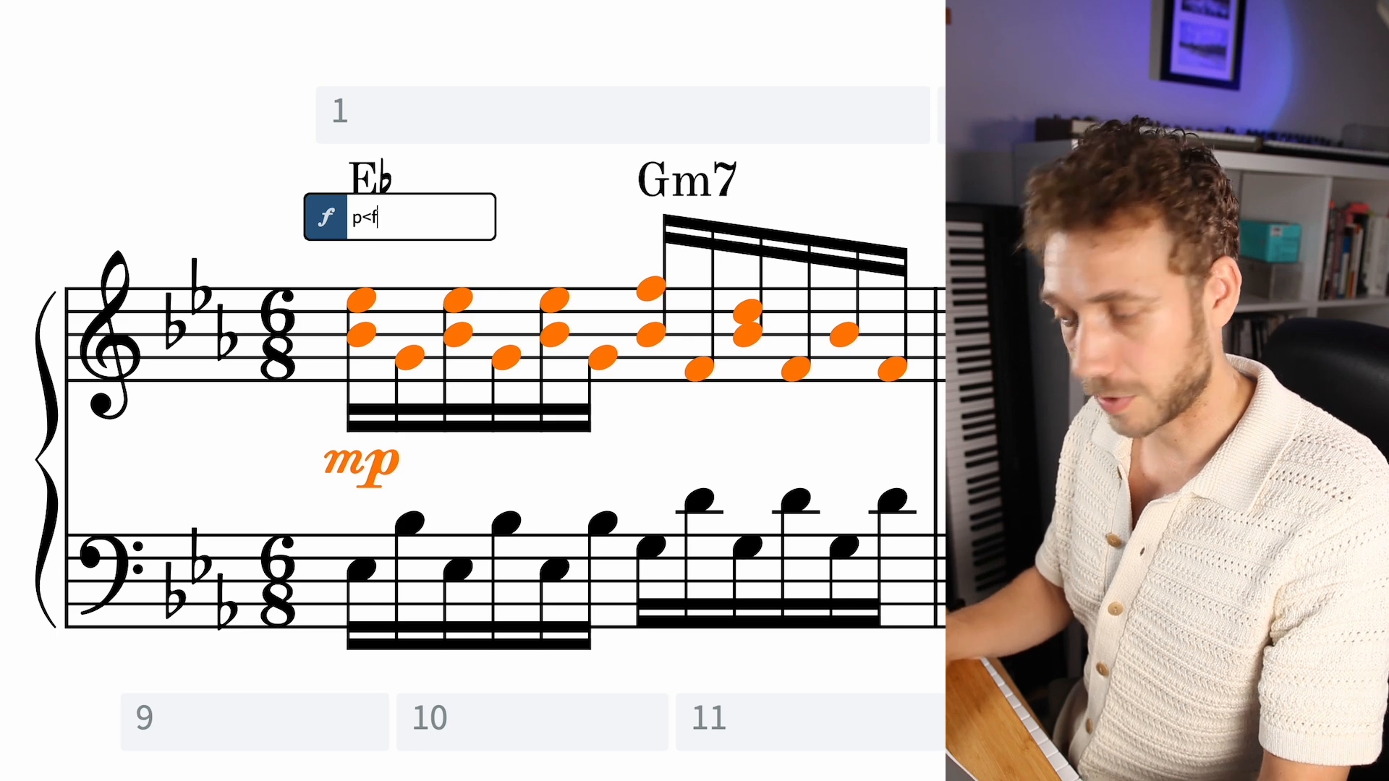
key(Return)
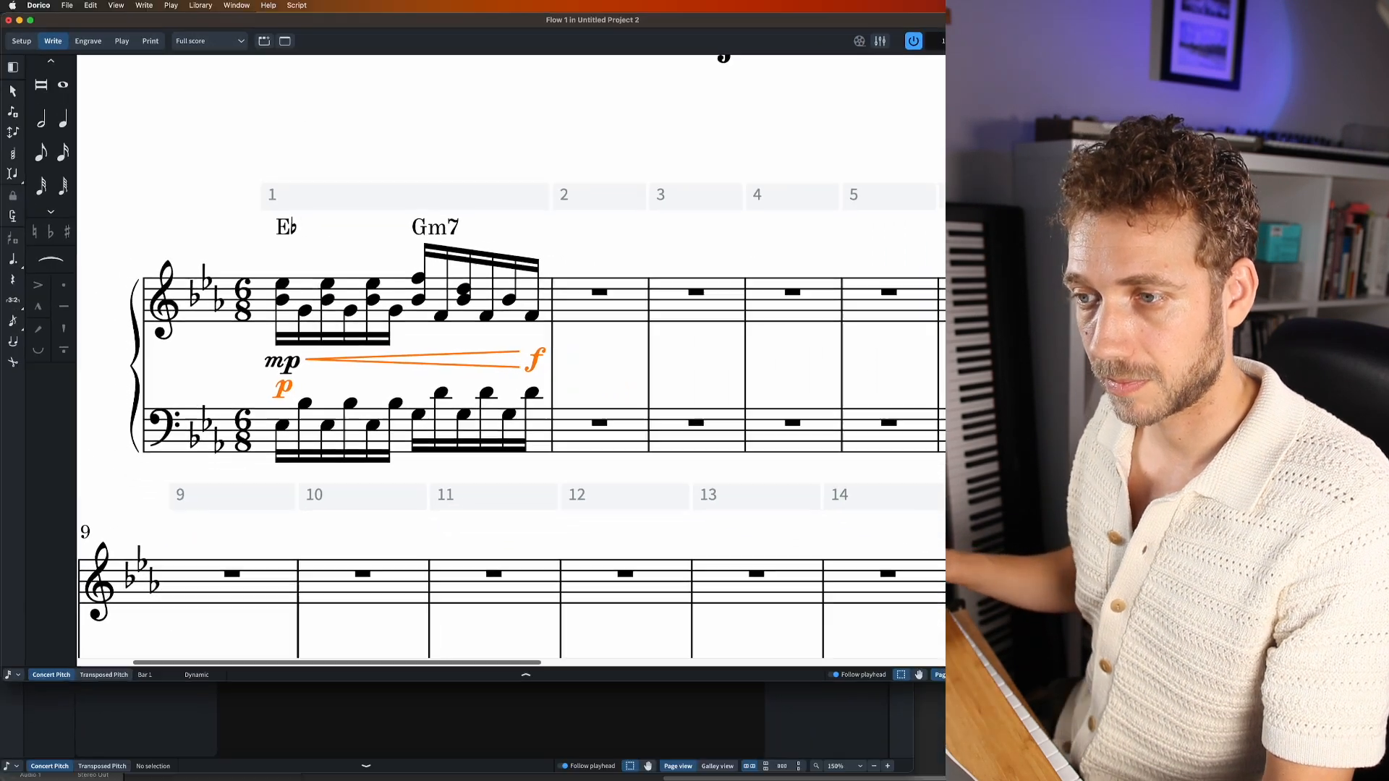
key(shift+Right)
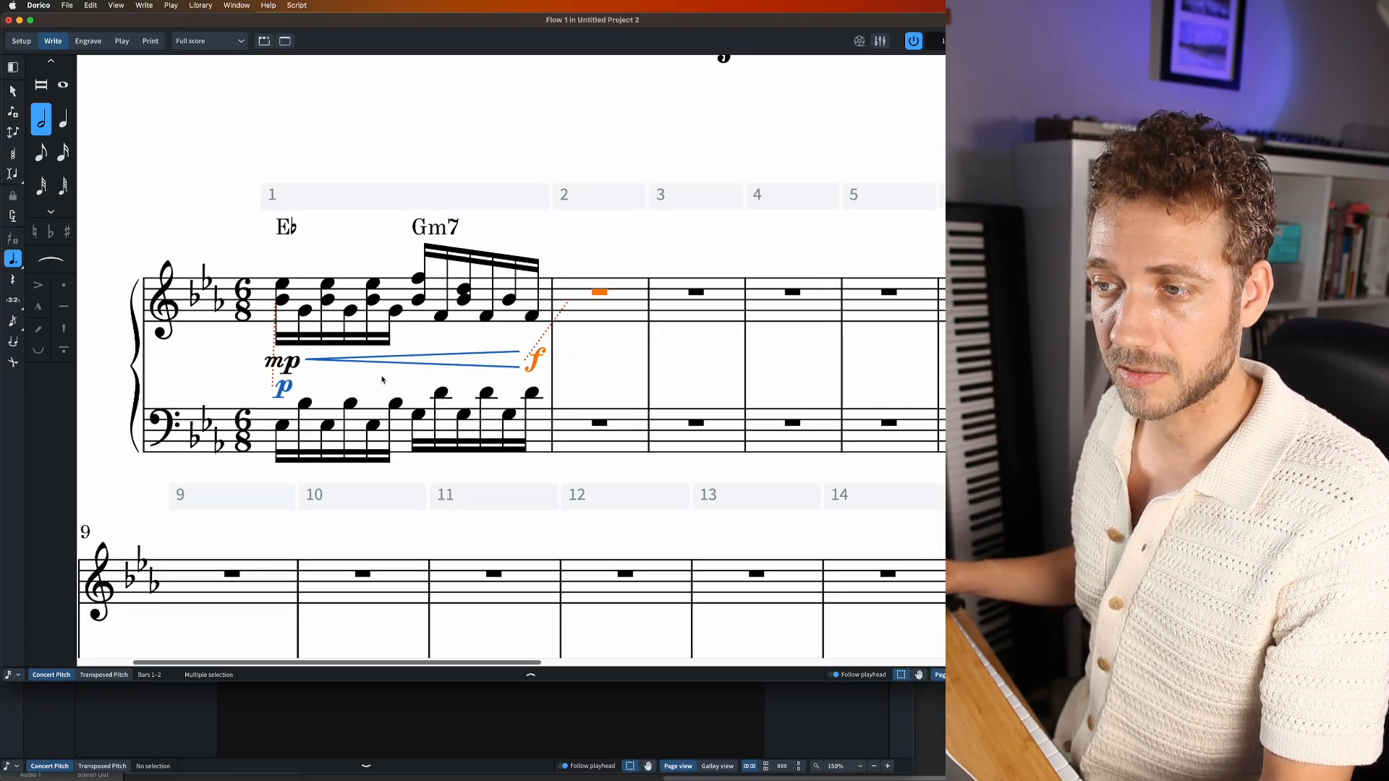
key(Escape)
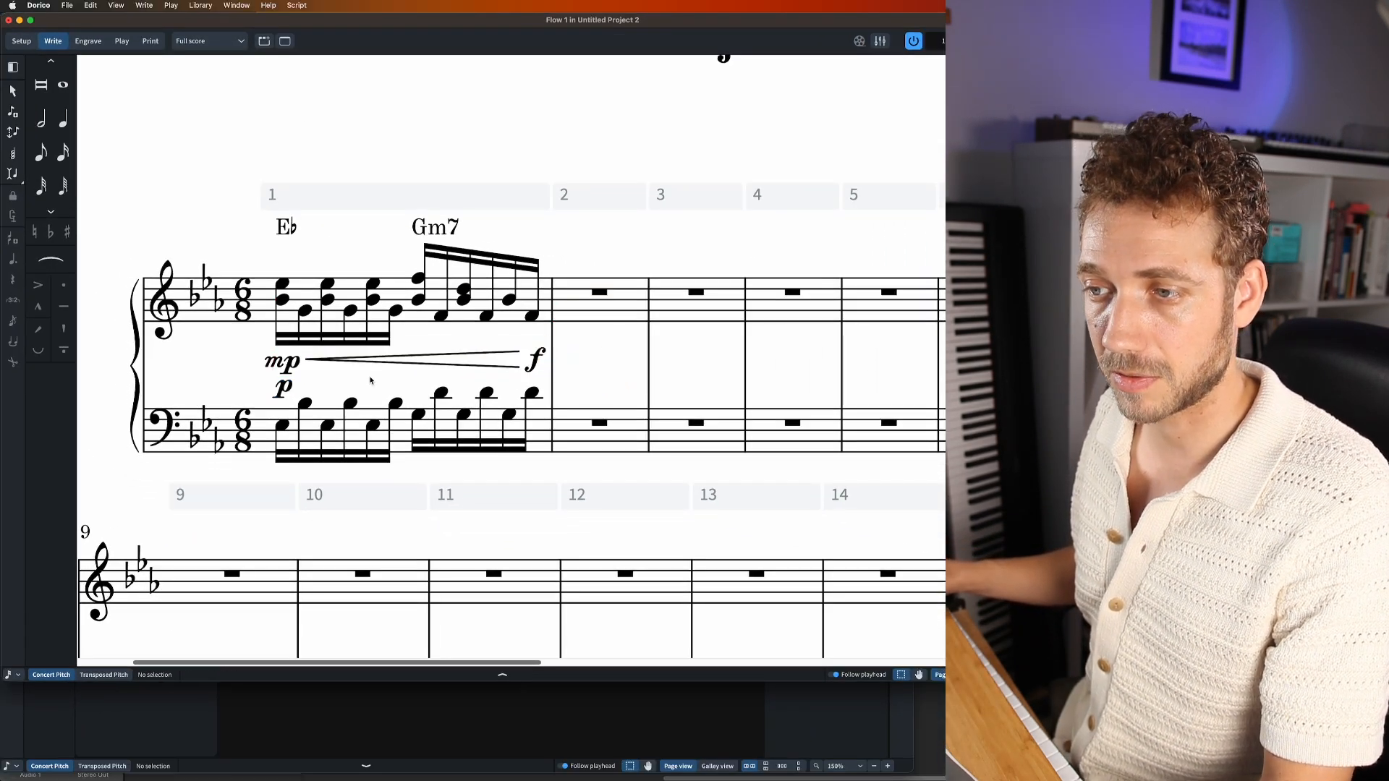
- Delete the p dynamic below the mp at the start of bar 1
click(285, 390)
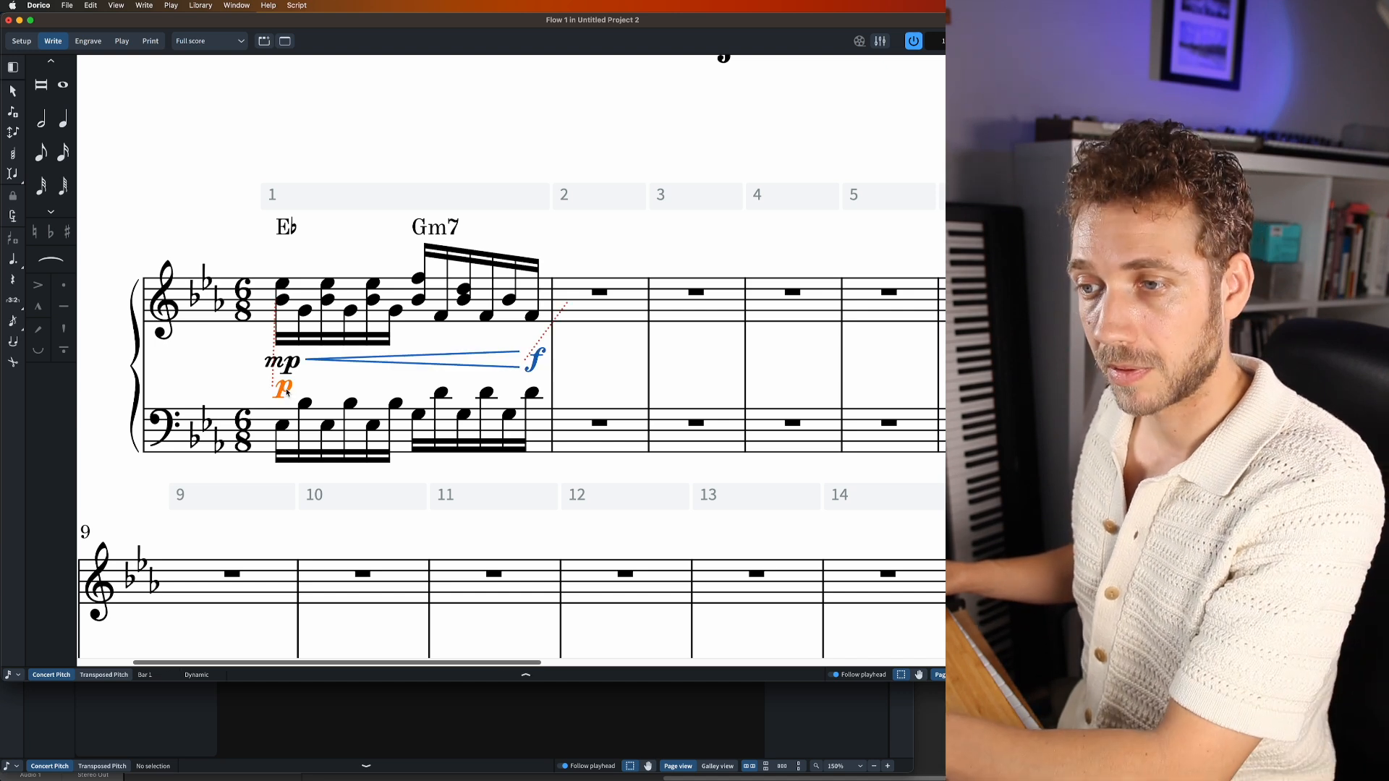
key(Delete)
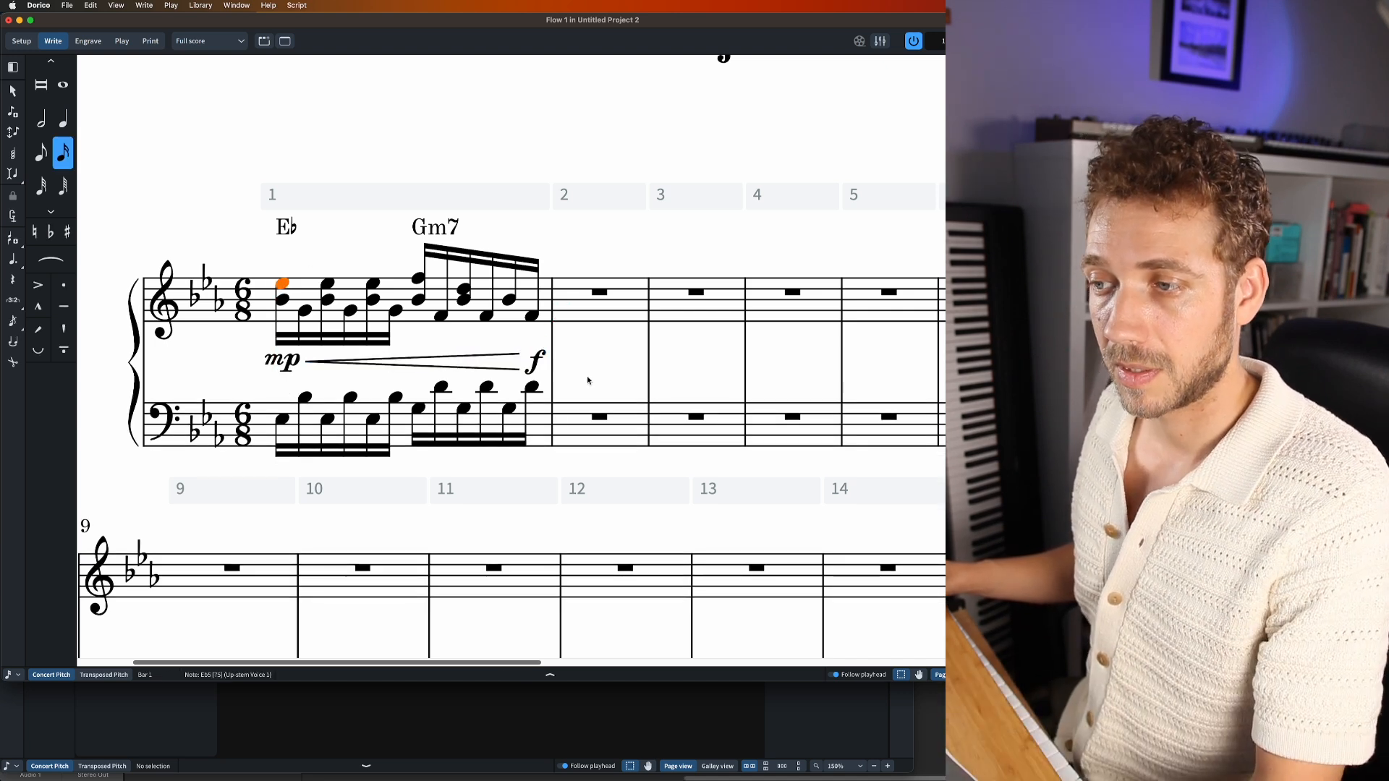
key(Escape)
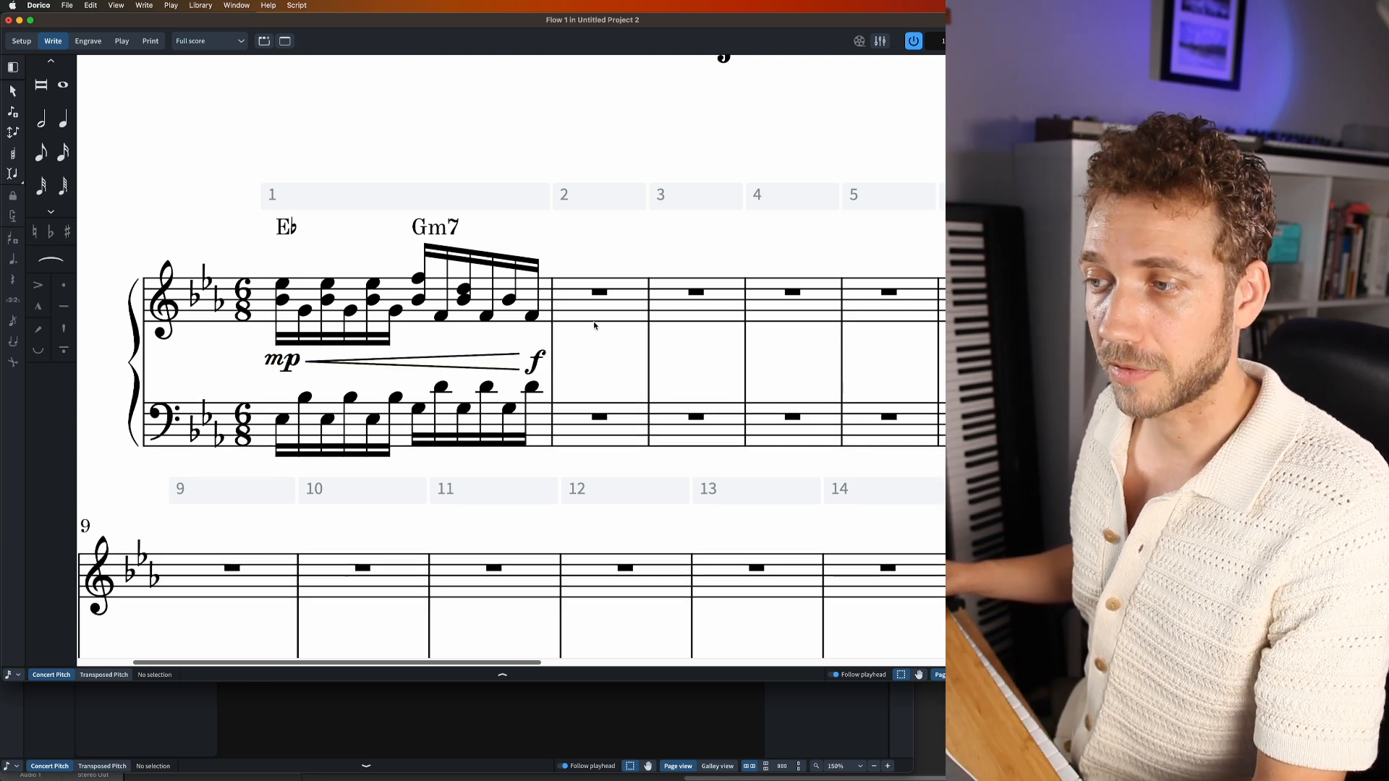
- Change the barline between bars 1 and 2 to a double barline
click(553, 320)
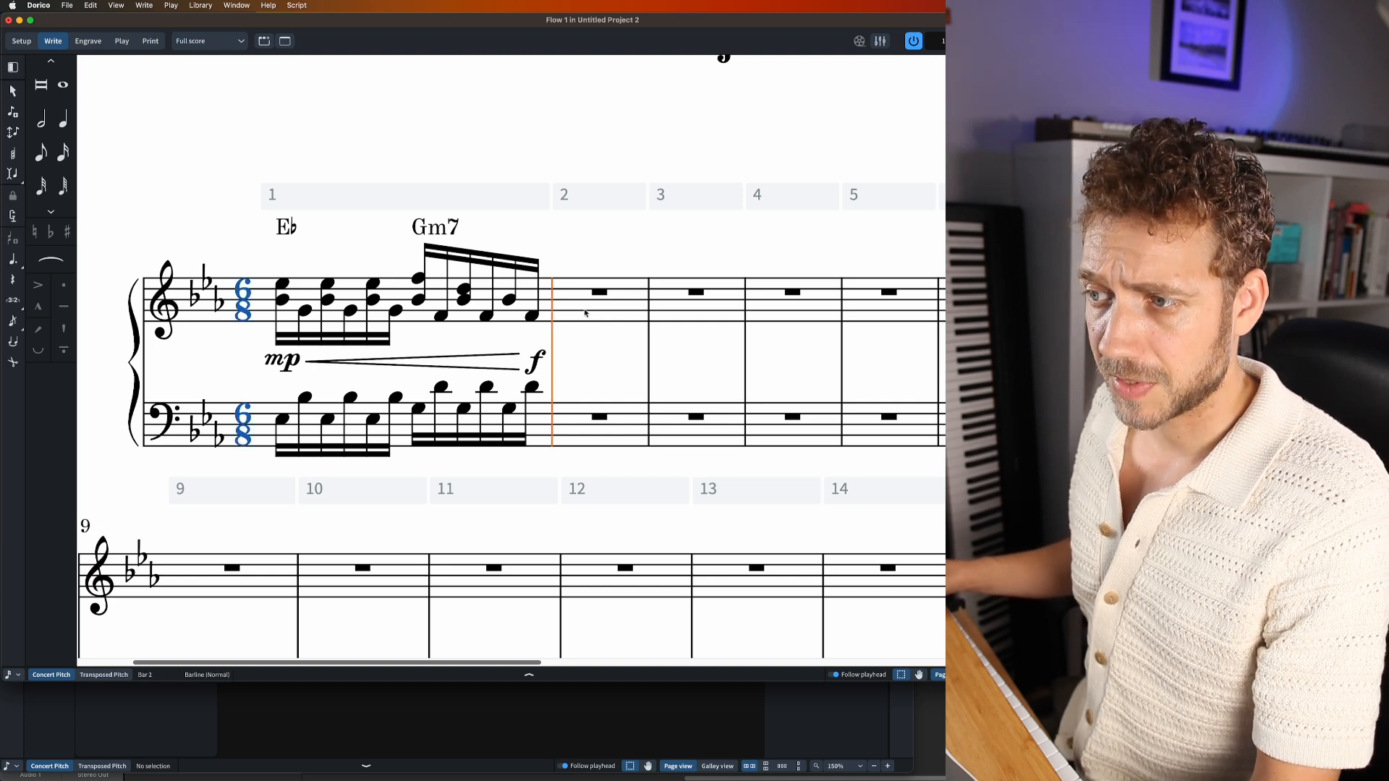
key(shift+b)
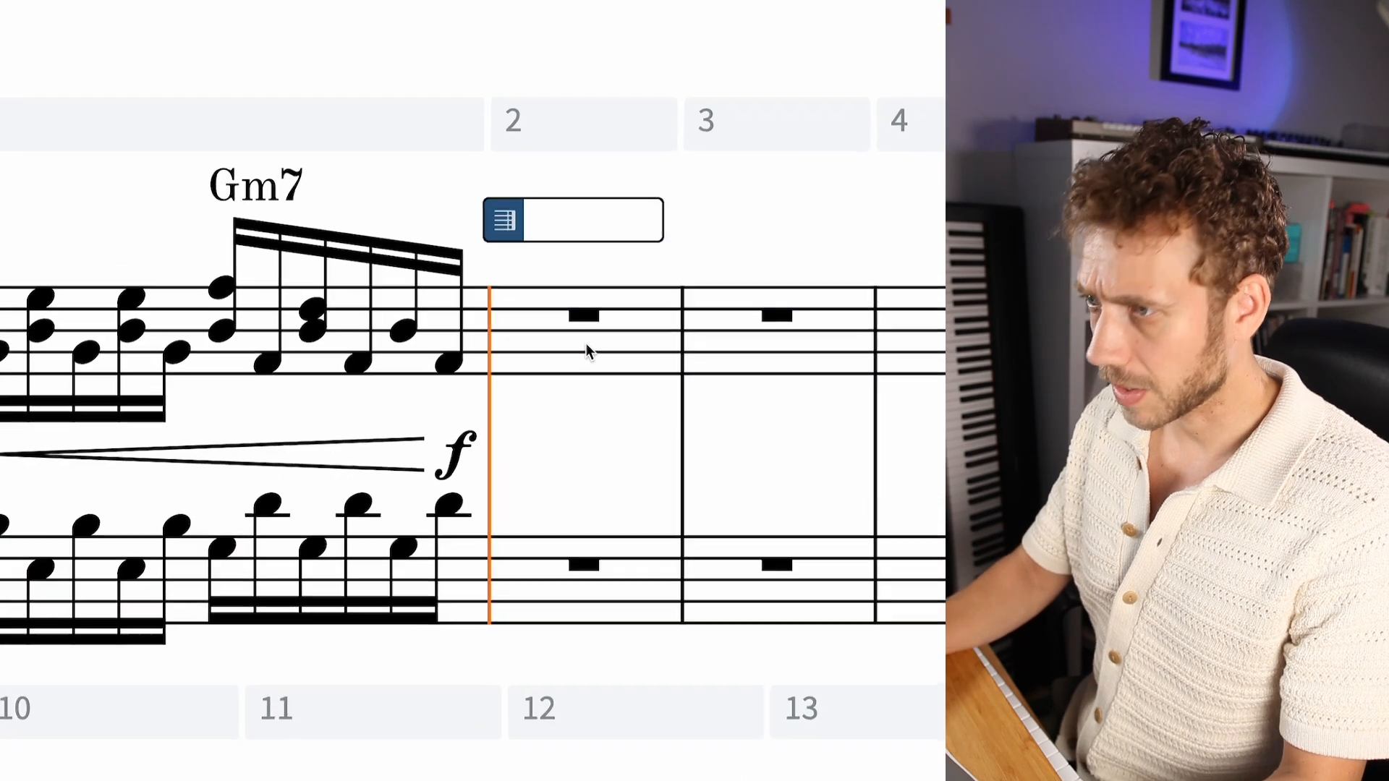
text(||)
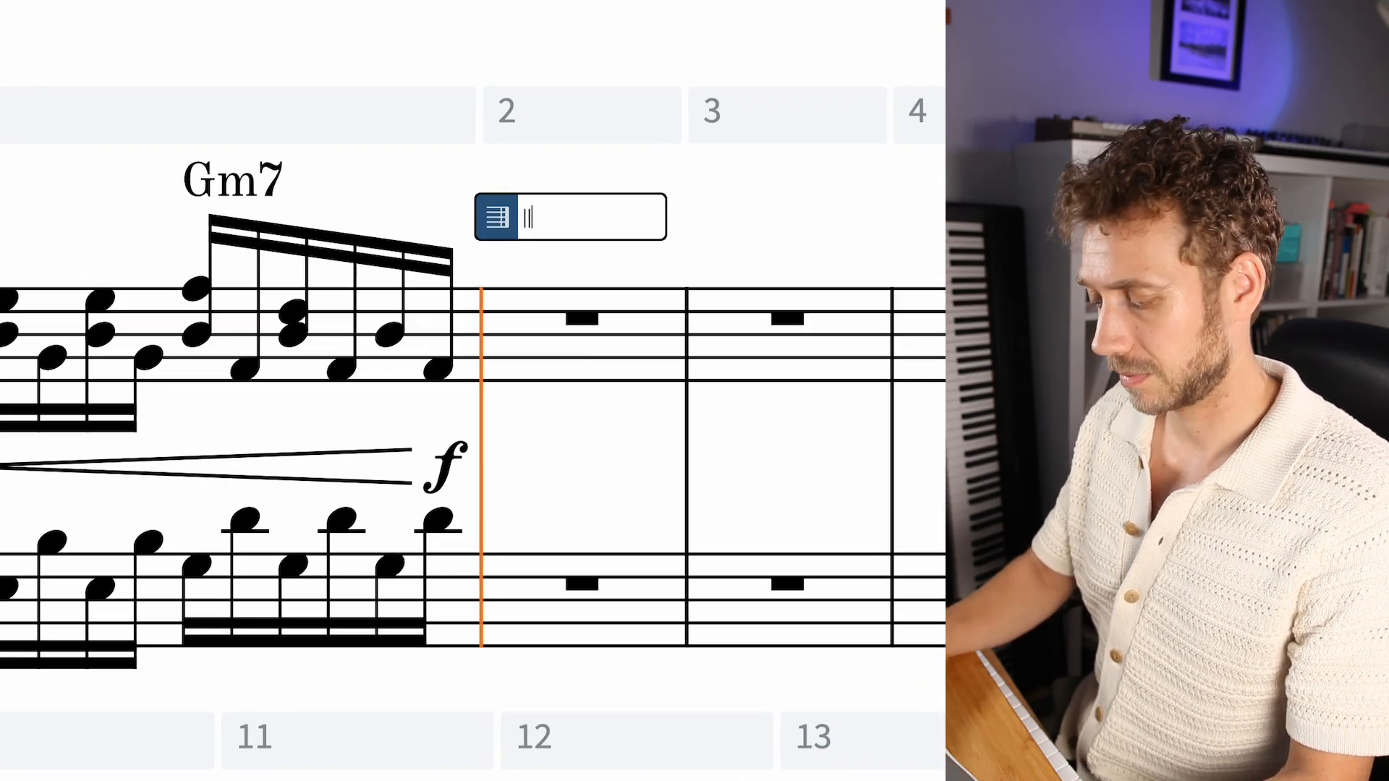
key(Return)
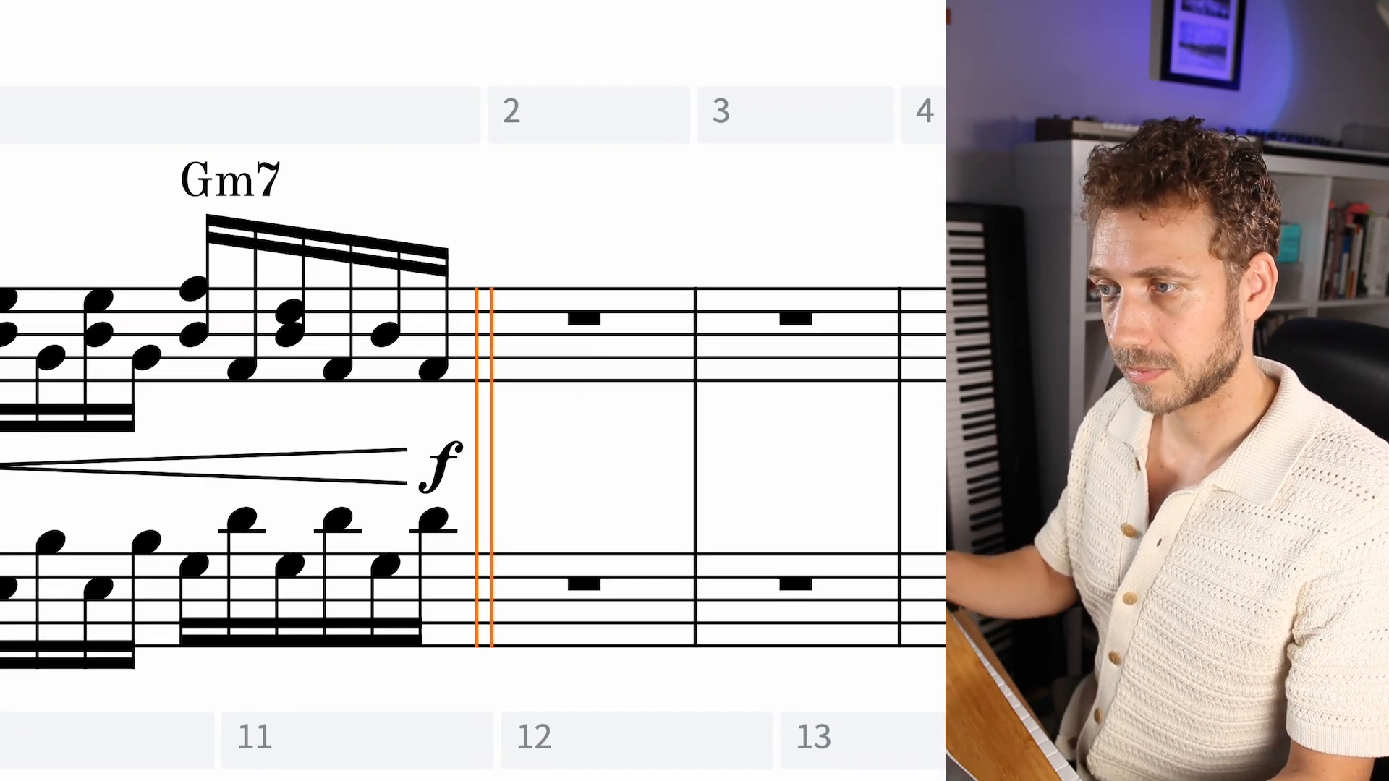
key(Escape)
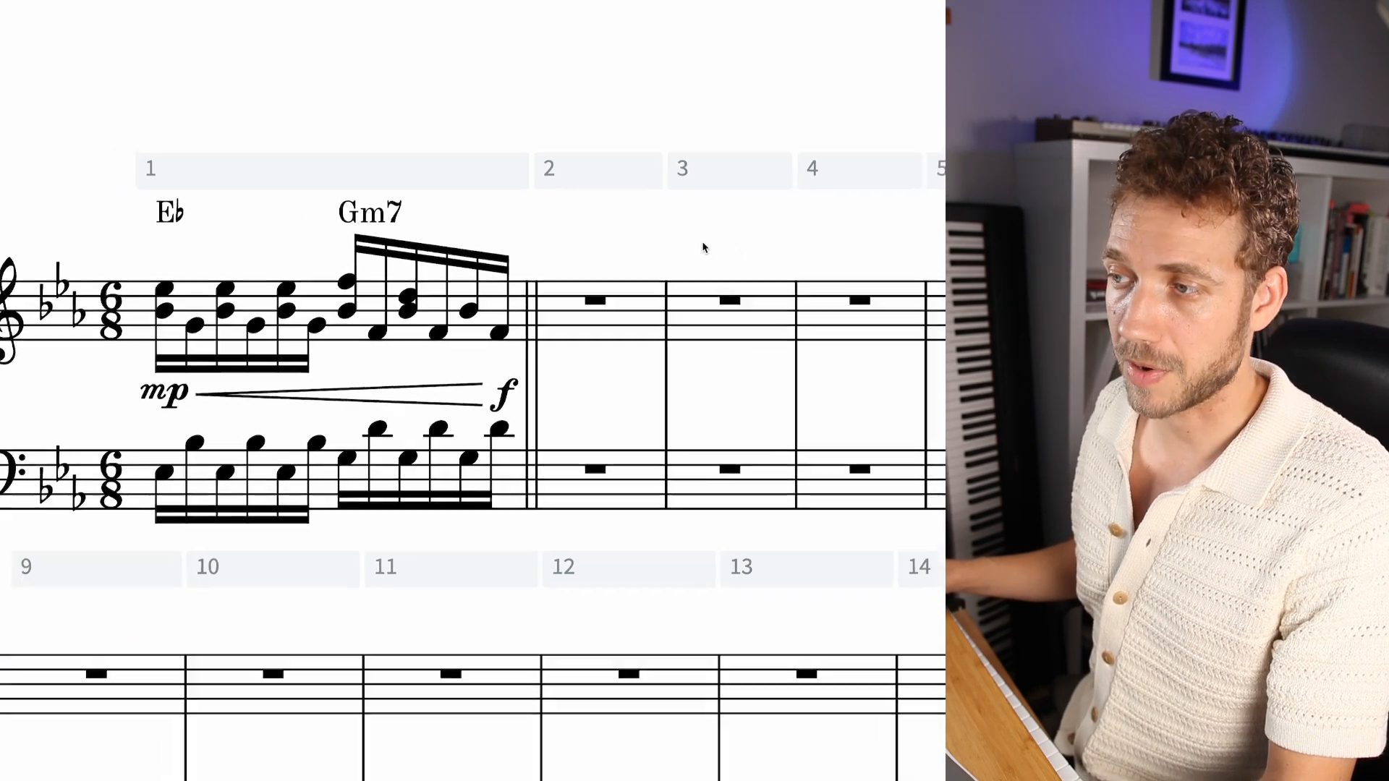
- Select bars 3 and 4 on both staves and add a coda marker at bar 3
drag(740, 208, 1077, 737)
drag(832, 489, 836, 479)
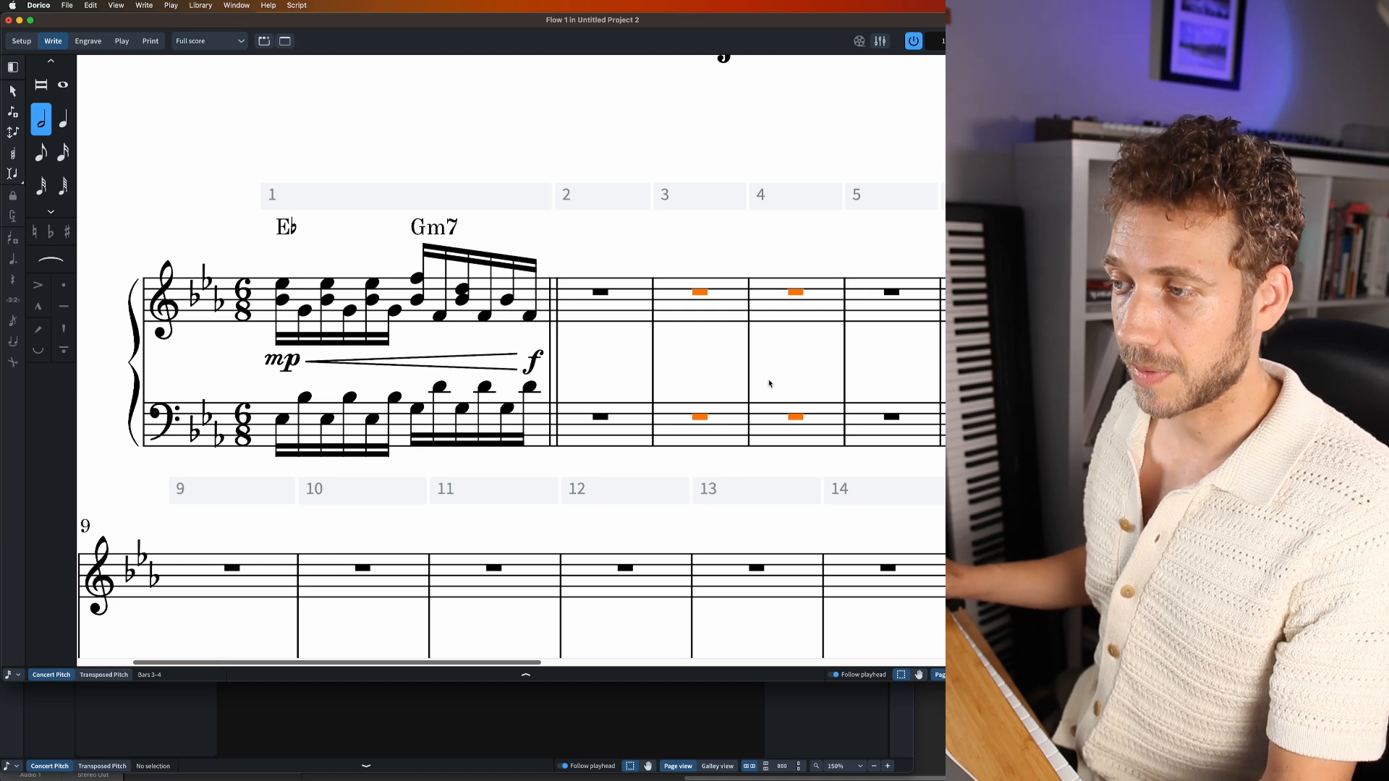
key(shift+r)
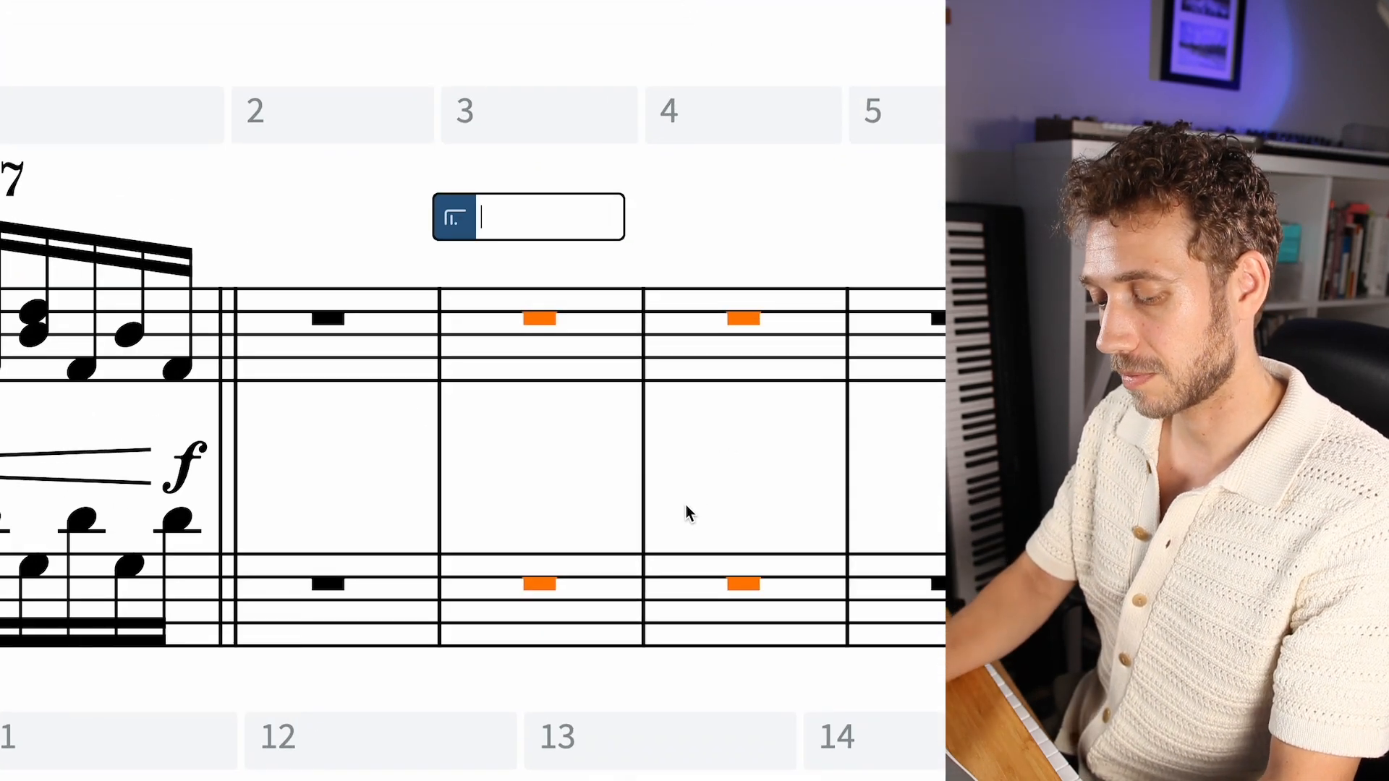
text(coda)
key(Return)
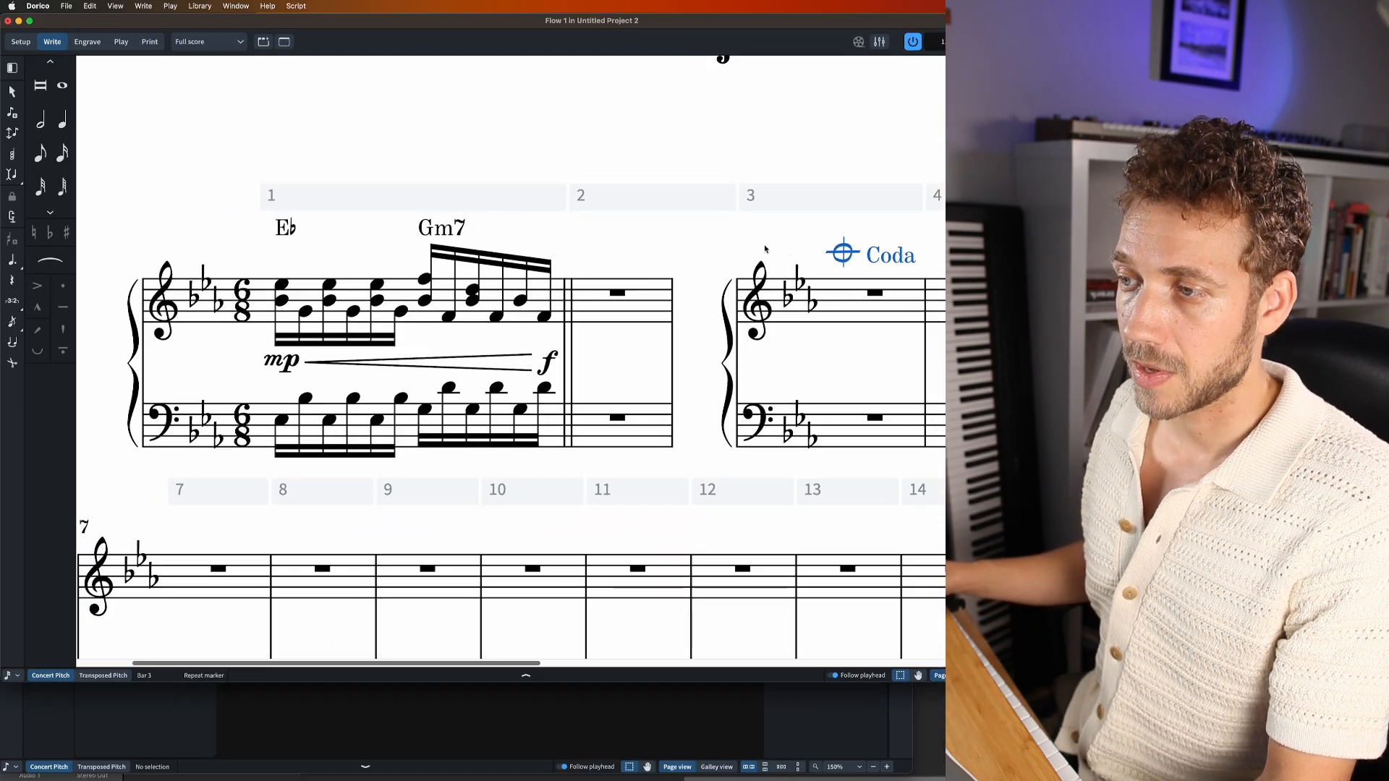
key(Escape)
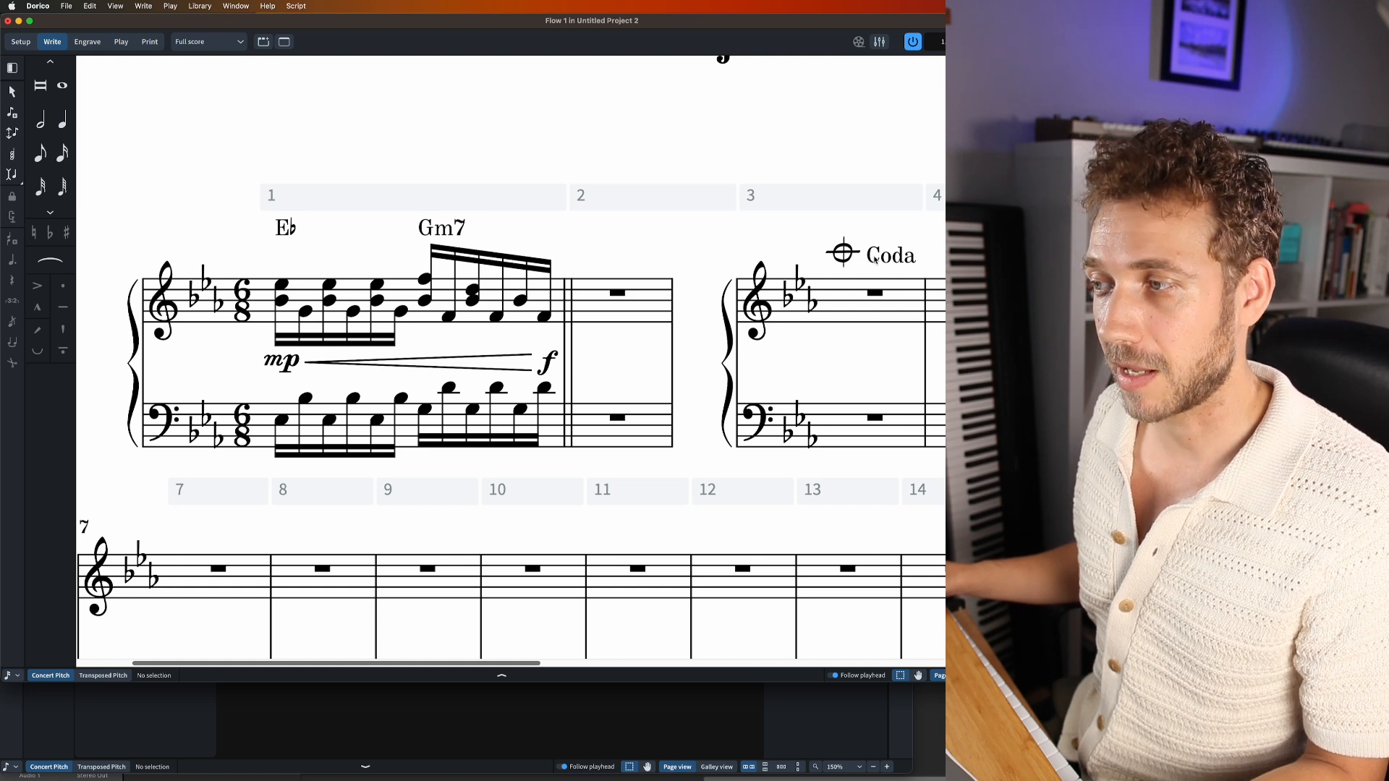
- Select the Coda marker at bar 3 and switch to Engrave mode
click(851, 260)
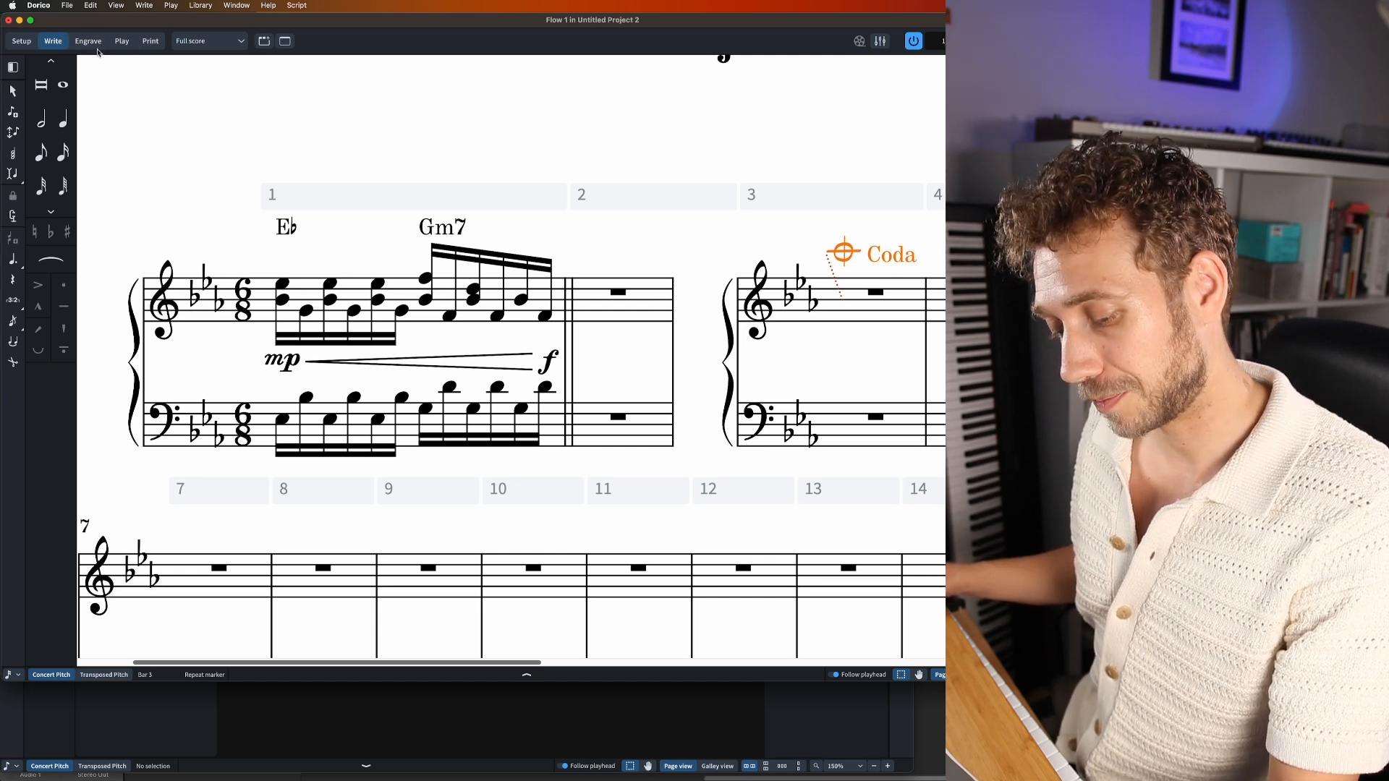
key(super+2)
key(super+3)
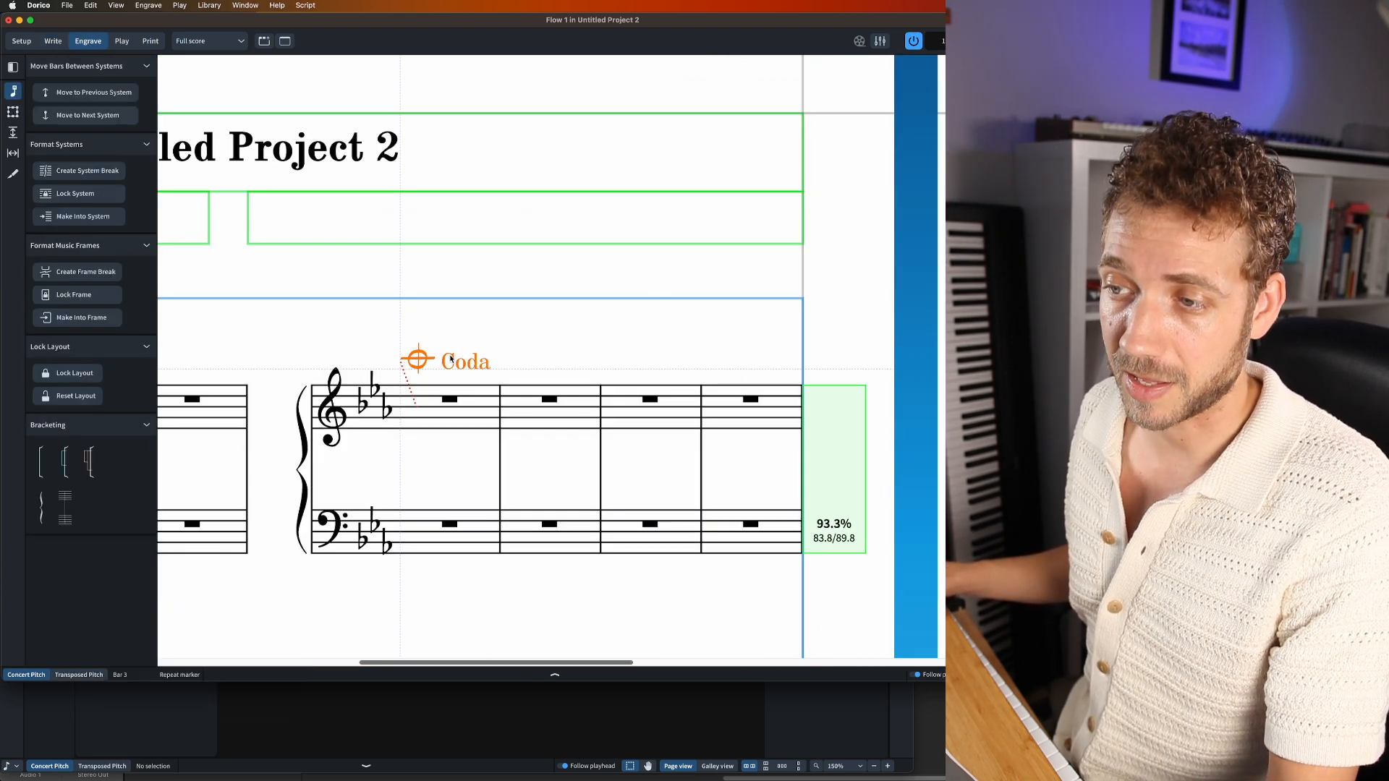
scroll(553, 361, left, 6)
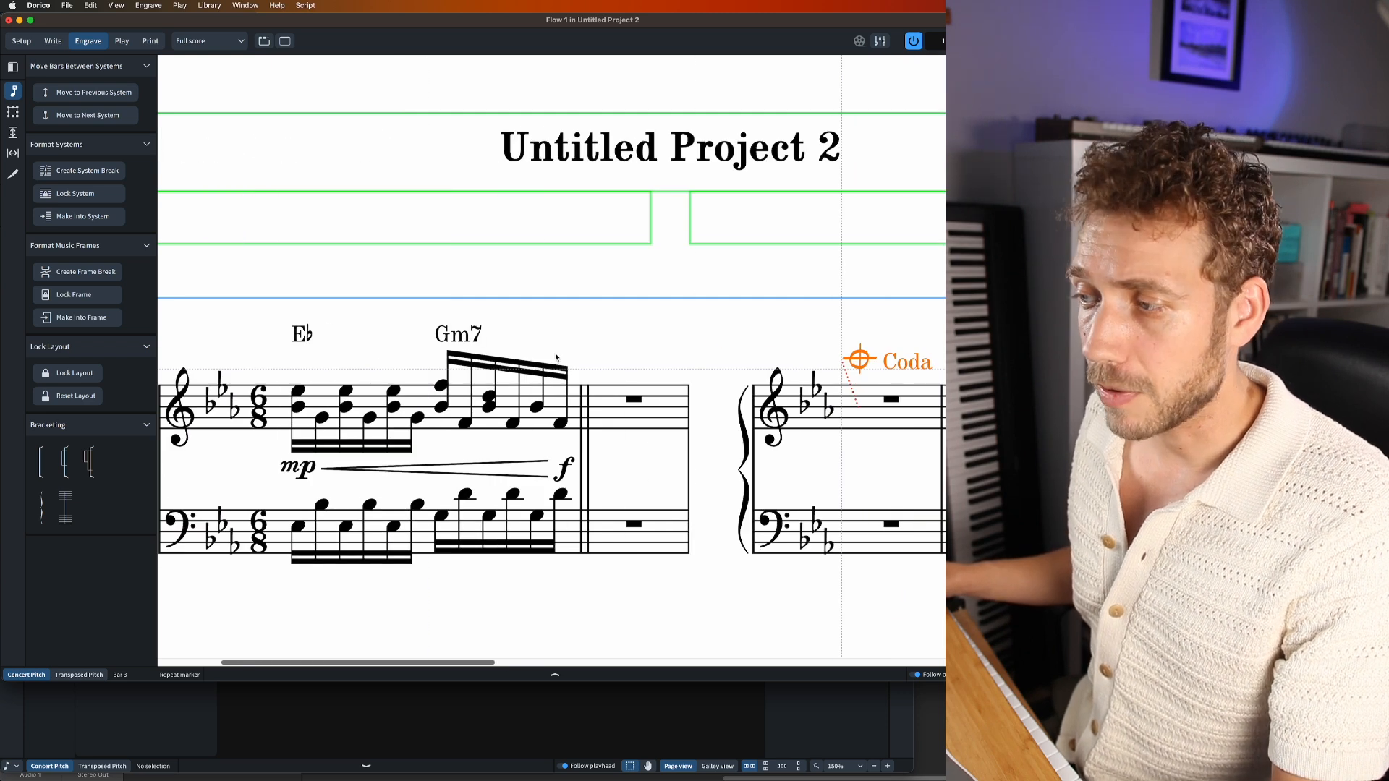
scroll(555, 357, right, 1)
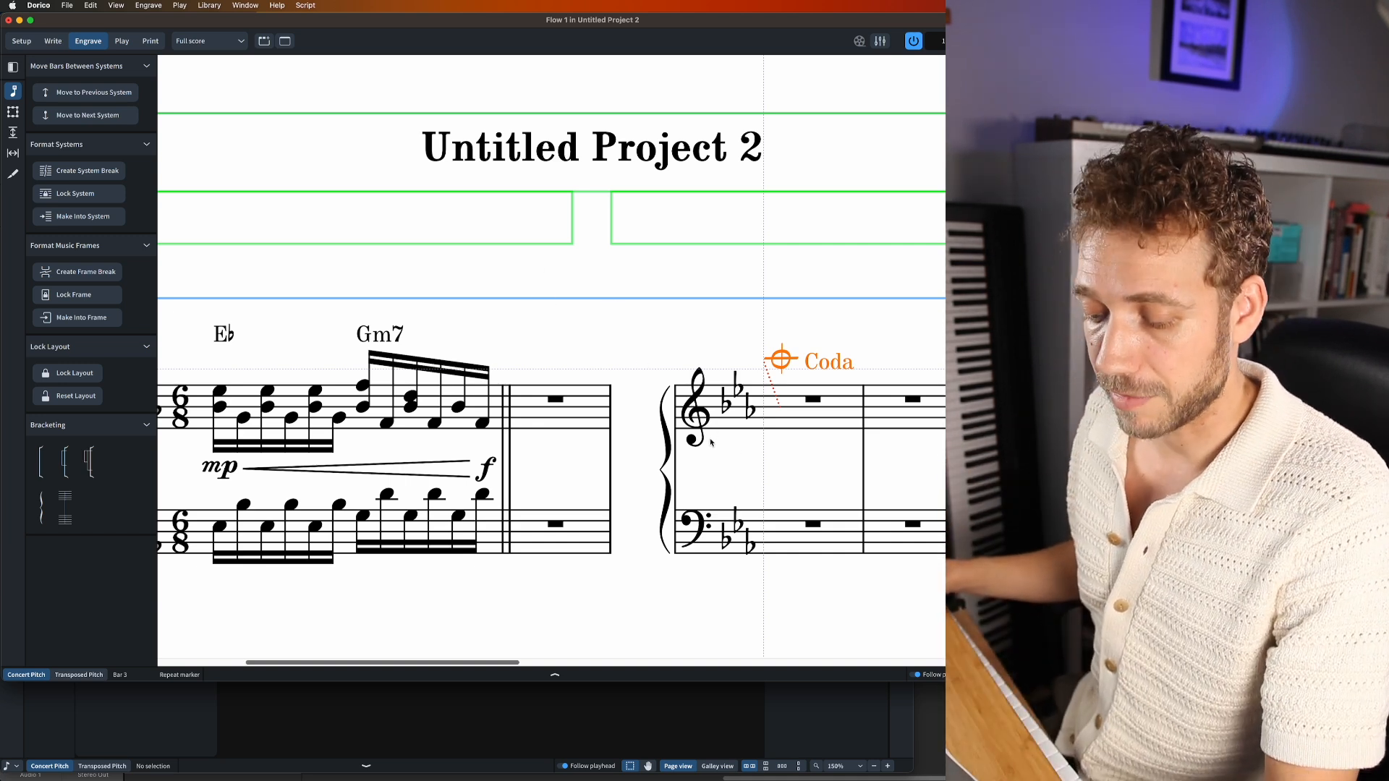
- Open the Engraving Options, examine the Chord Symbols settings such as root appearance and accidentals, and close the dialog
key(super+shift+e)
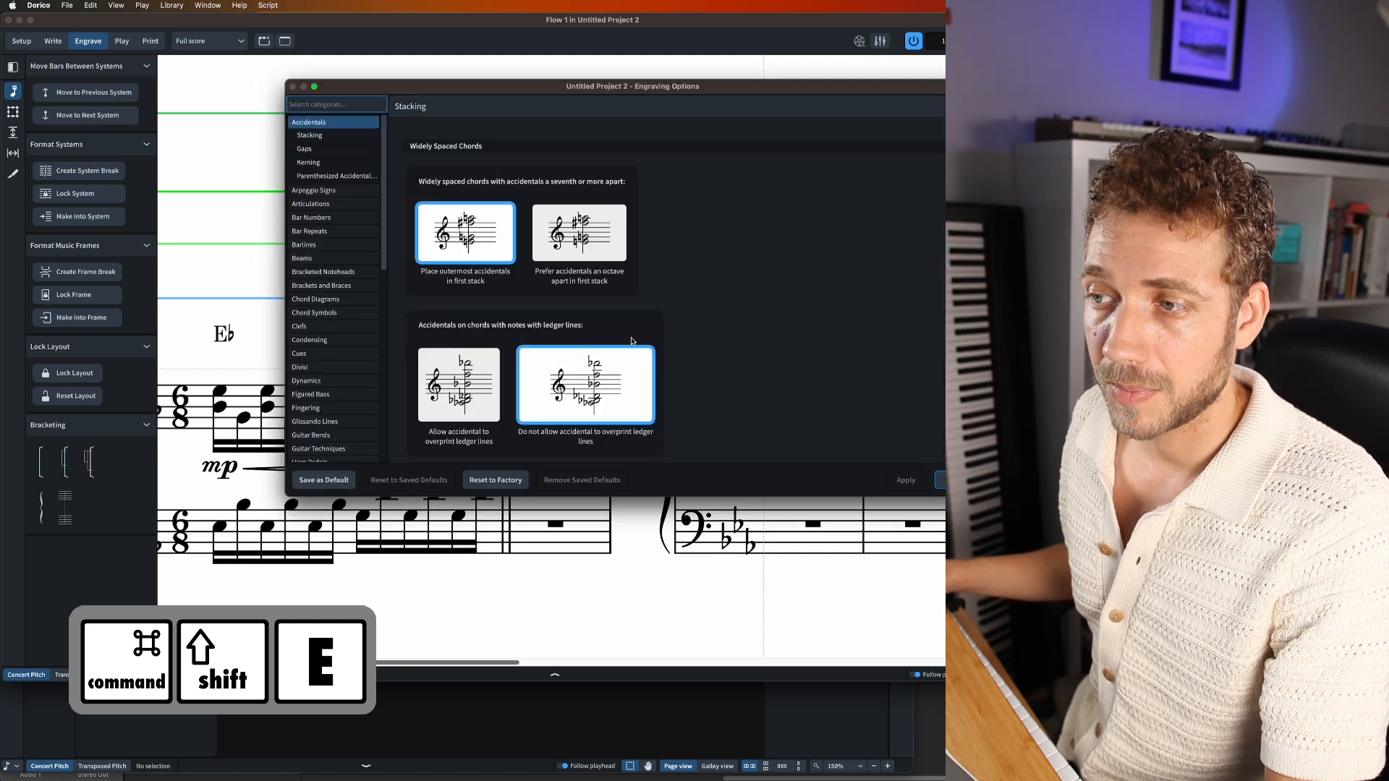
scroll(324, 232, down, 3)
click(323, 229)
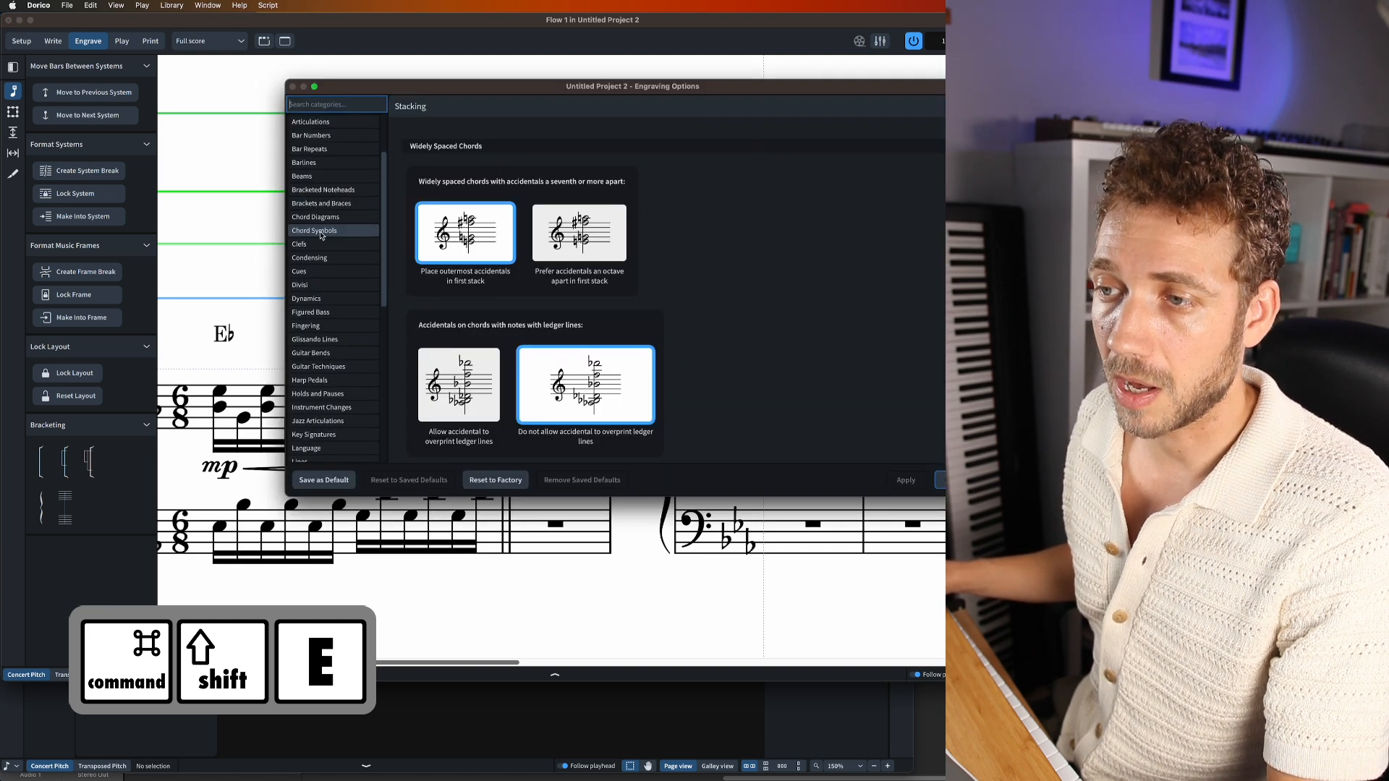
scroll(340, 246, down, 5)
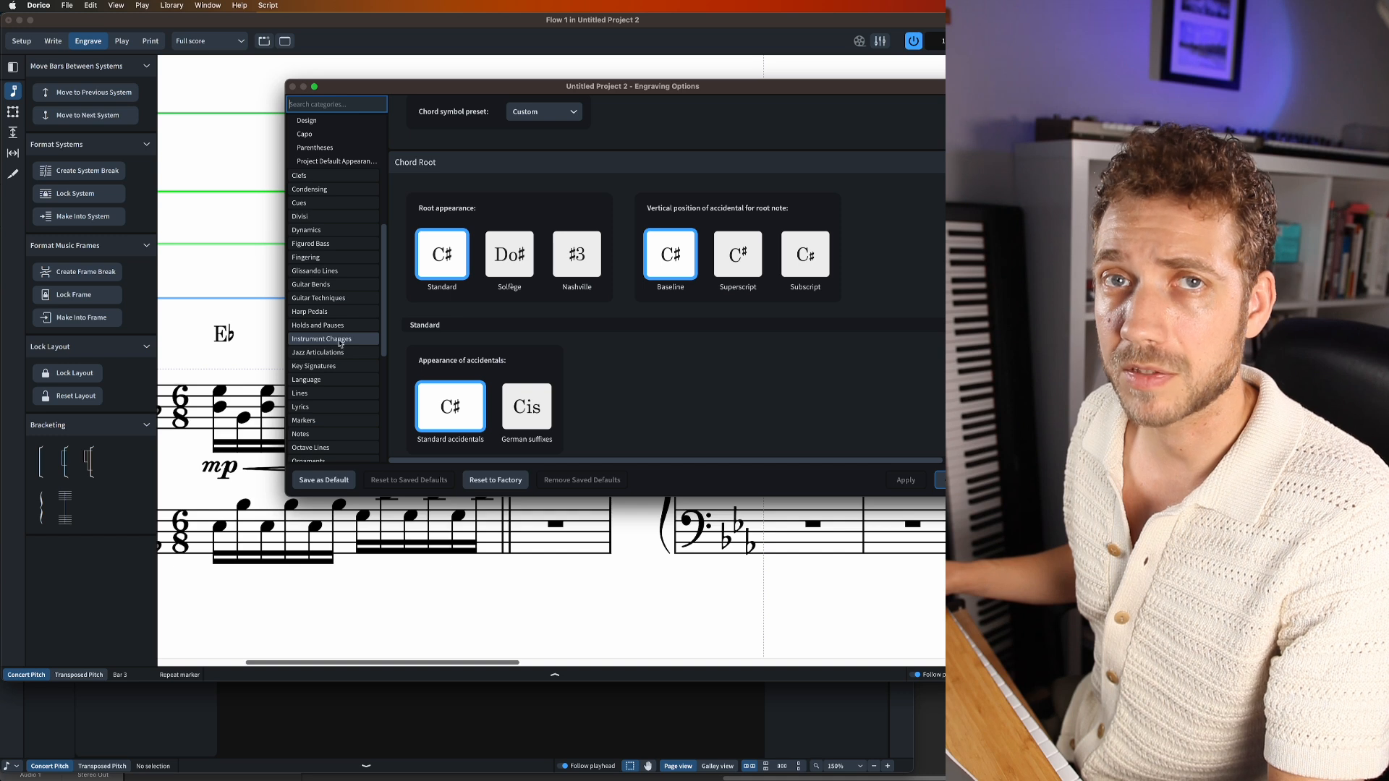
click(940, 479)
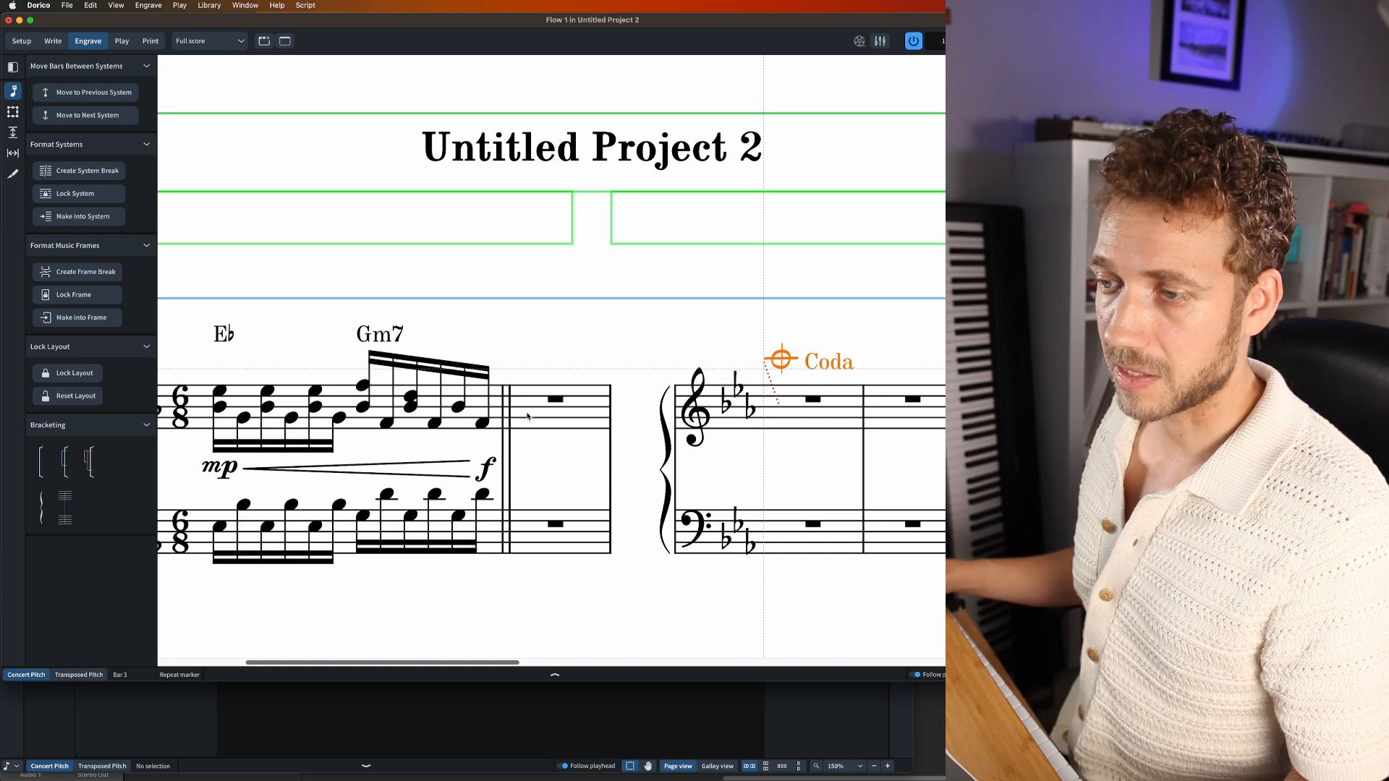
- Move the Coda marker back and slightly up so it starts above the treble clef of the coda section
scroll(535, 405, right, 3)
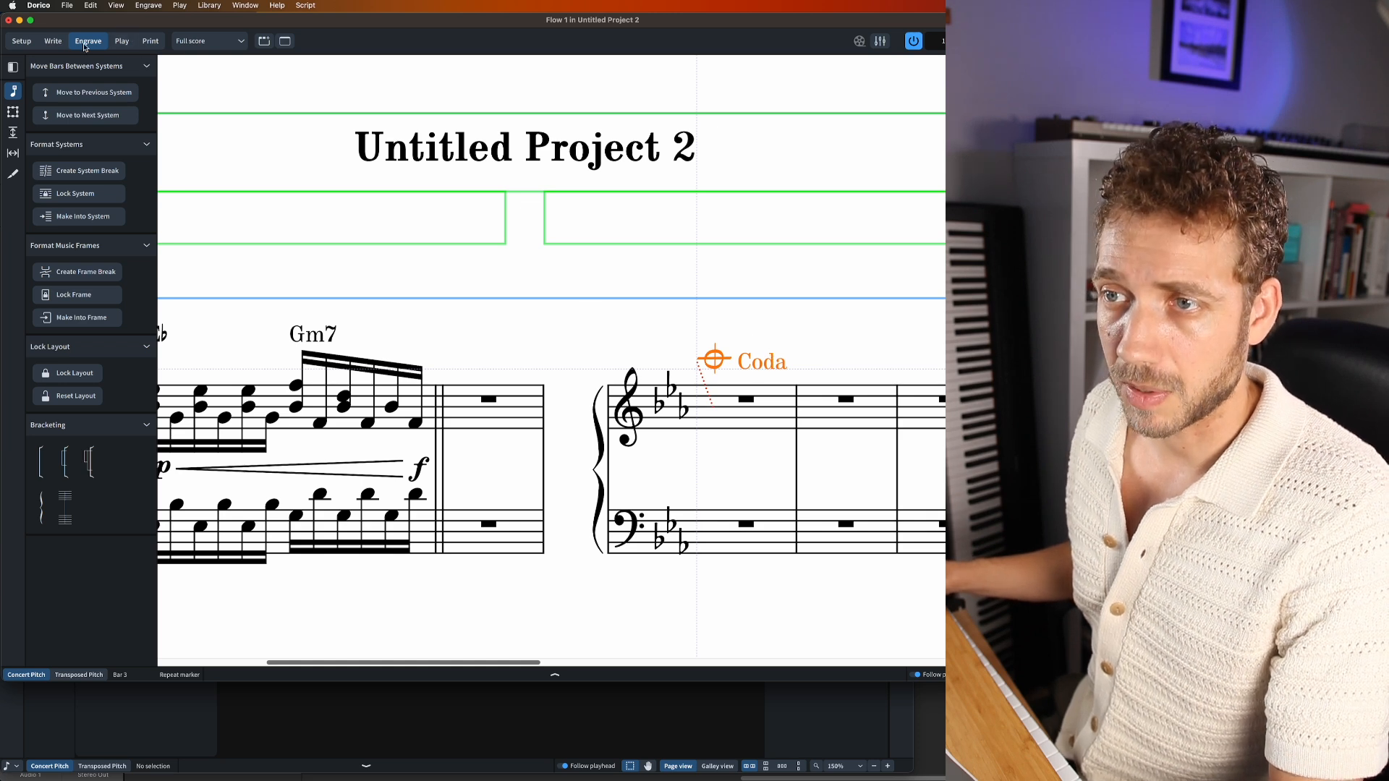
drag(722, 357, 627, 341)
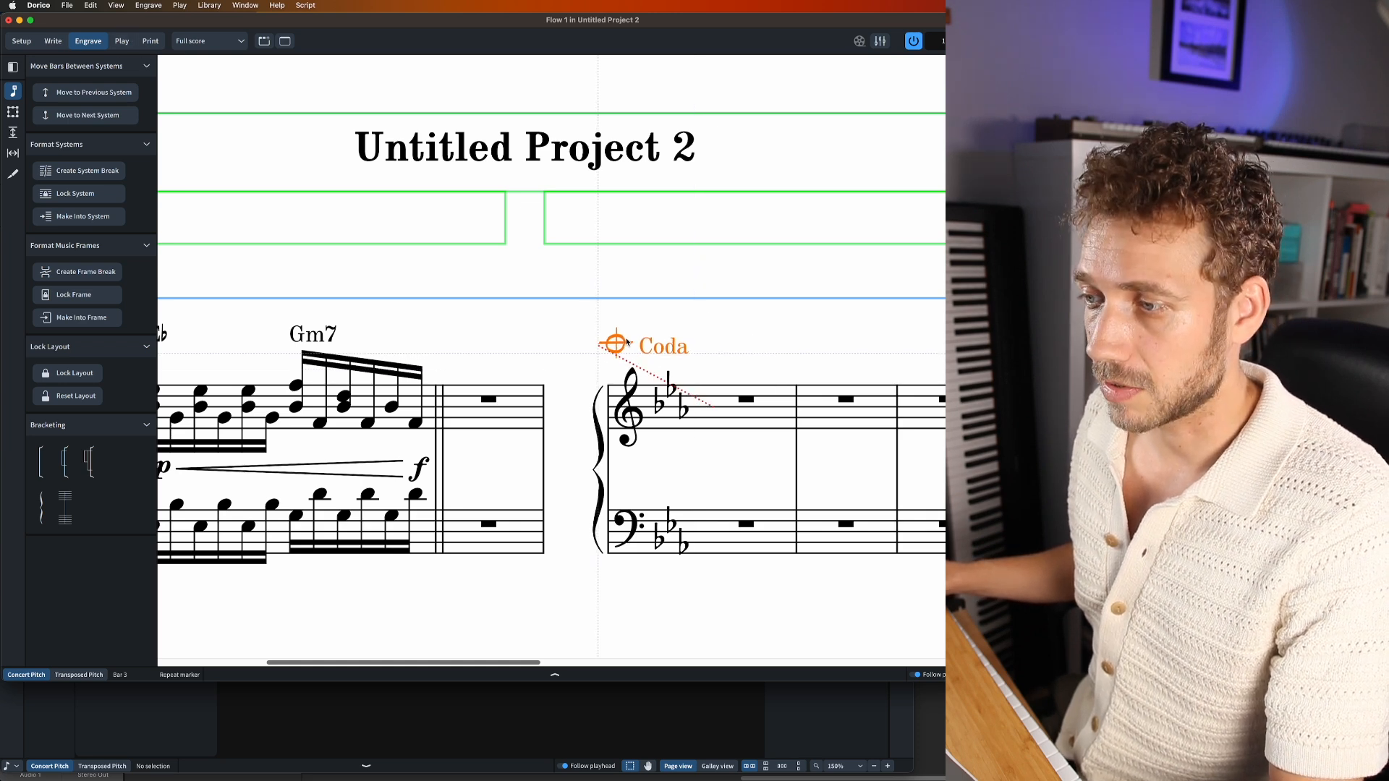
click(710, 326)
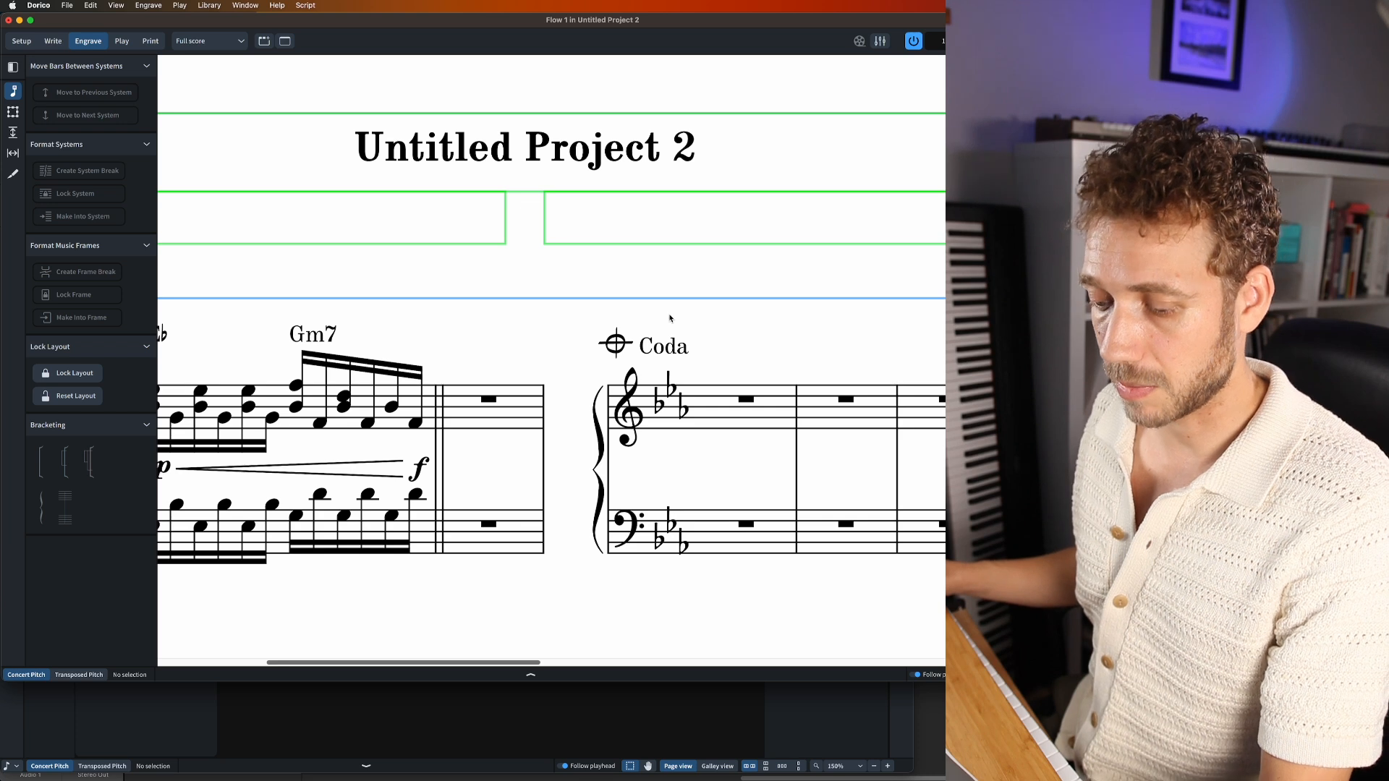
- Return to Write mode and add a tempo mark of eighth note = 127 at the first note of bar 1
key(super+2)
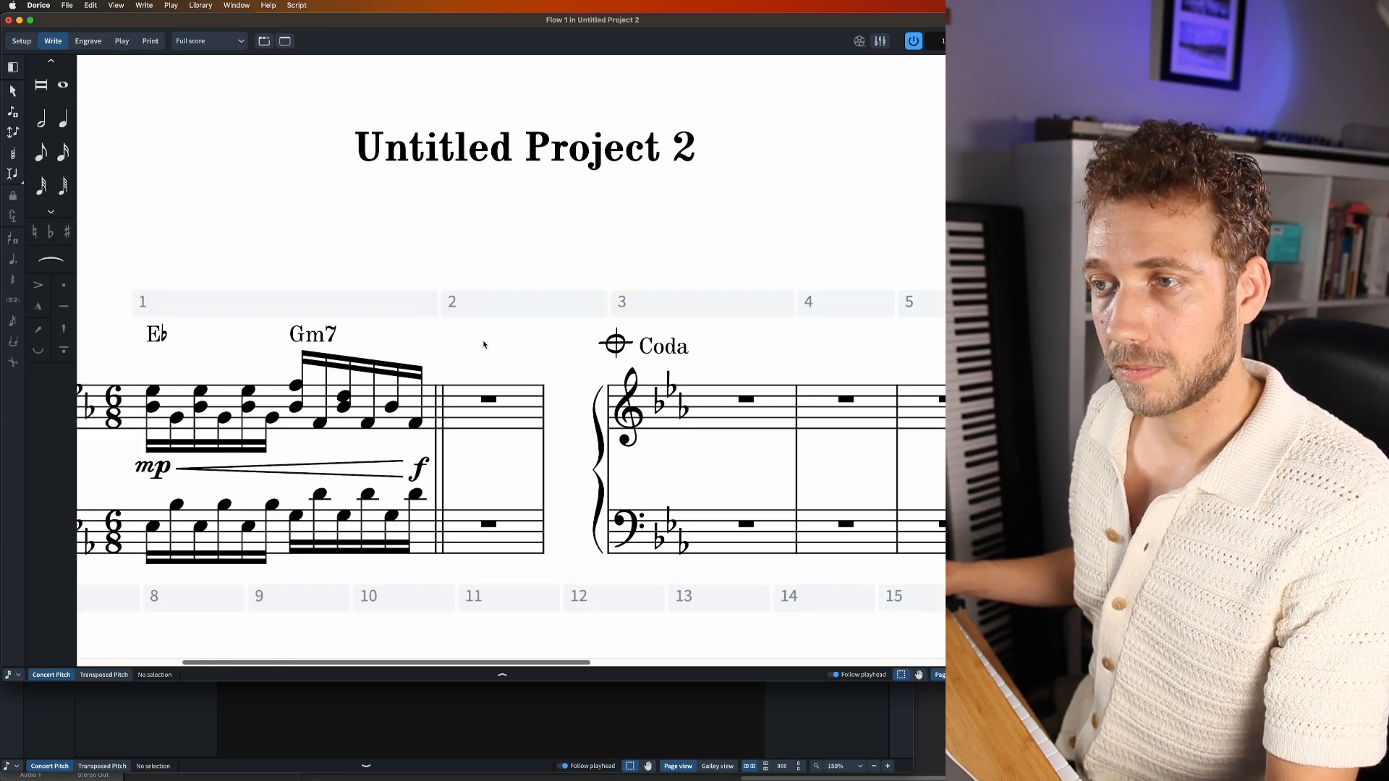
scroll(524, 359, left, 5)
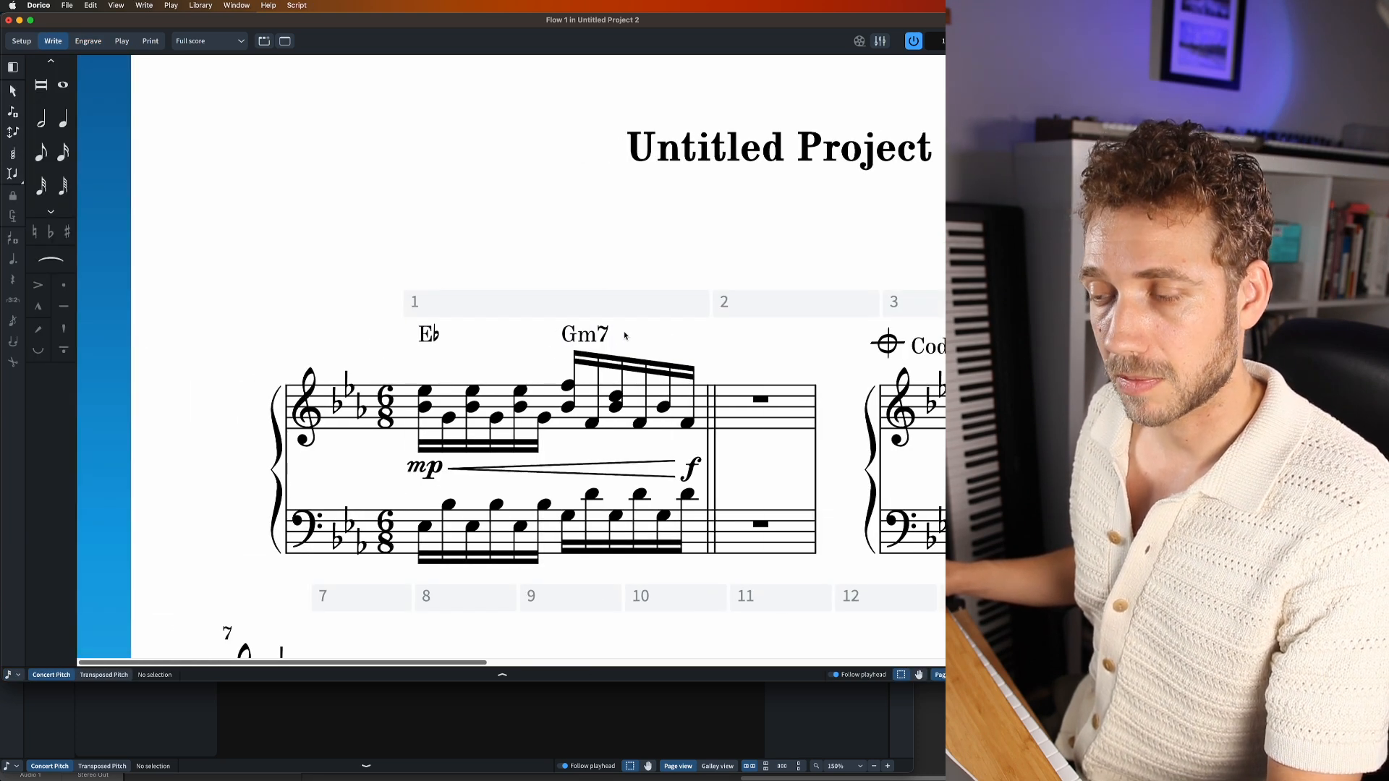
click(425, 389)
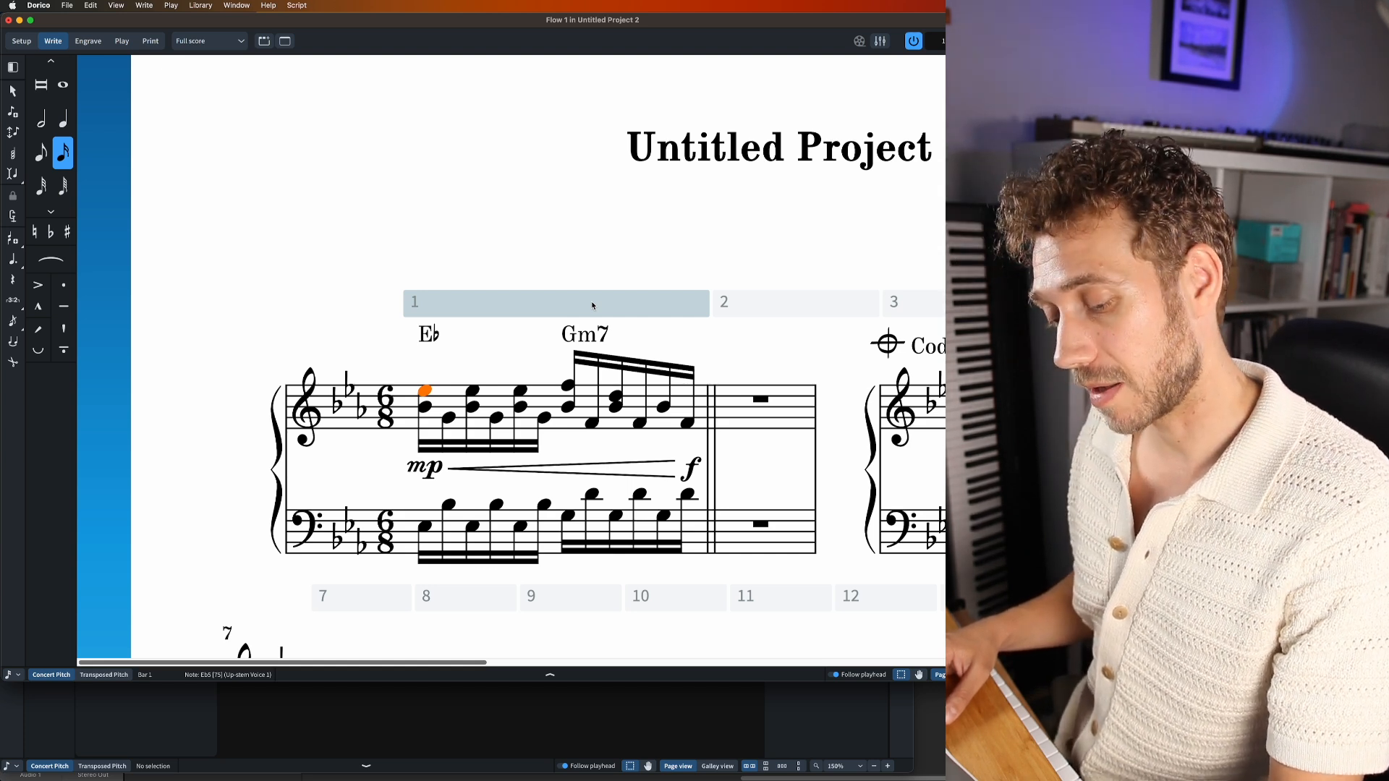
key(shift+t)
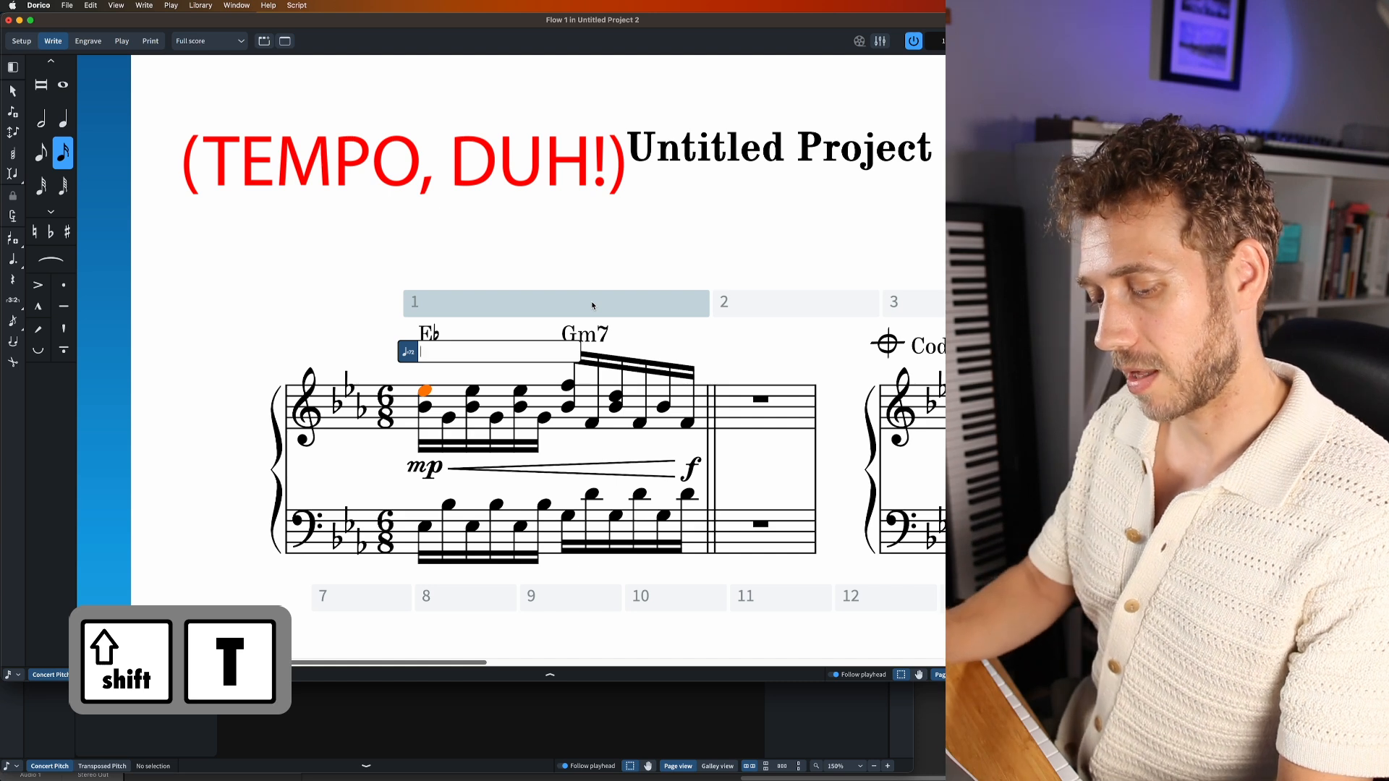
text(e)
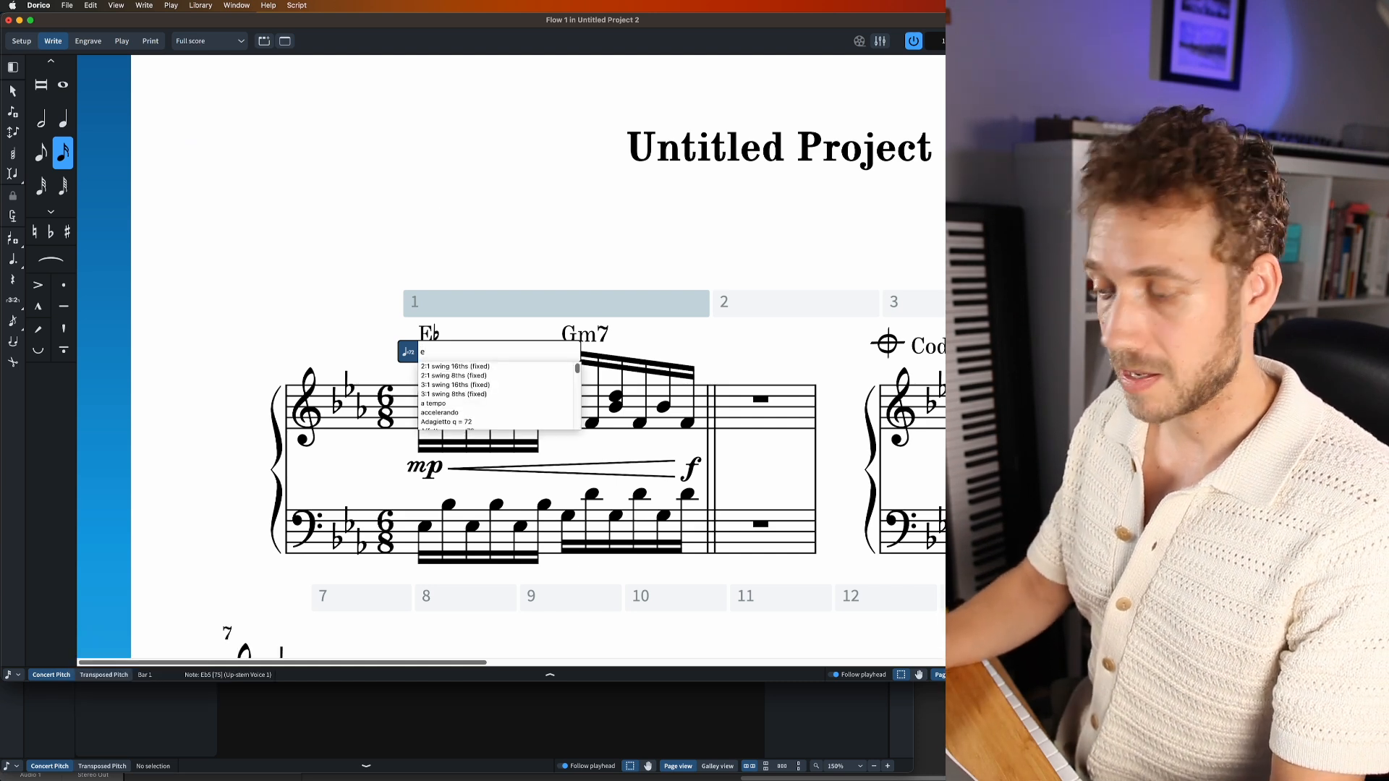
text(=127)
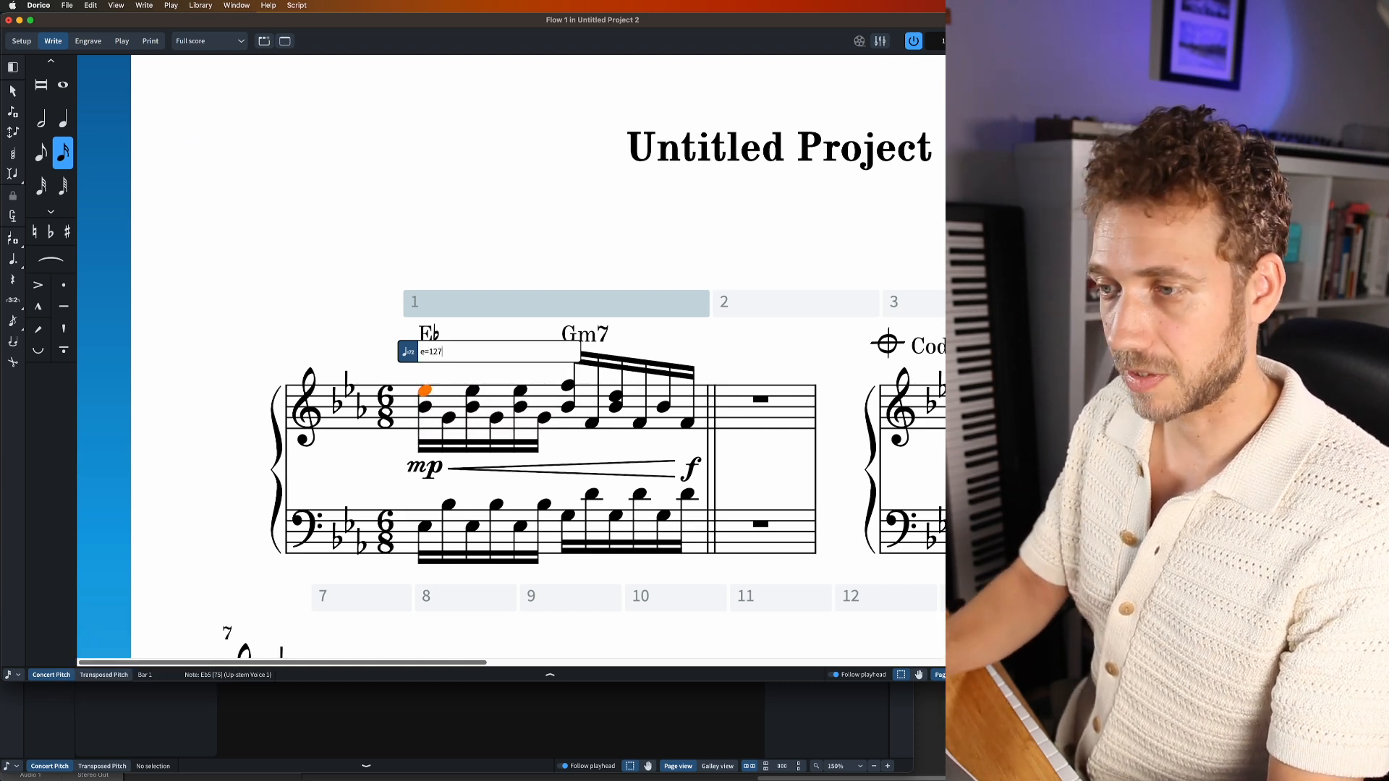
key(Return)
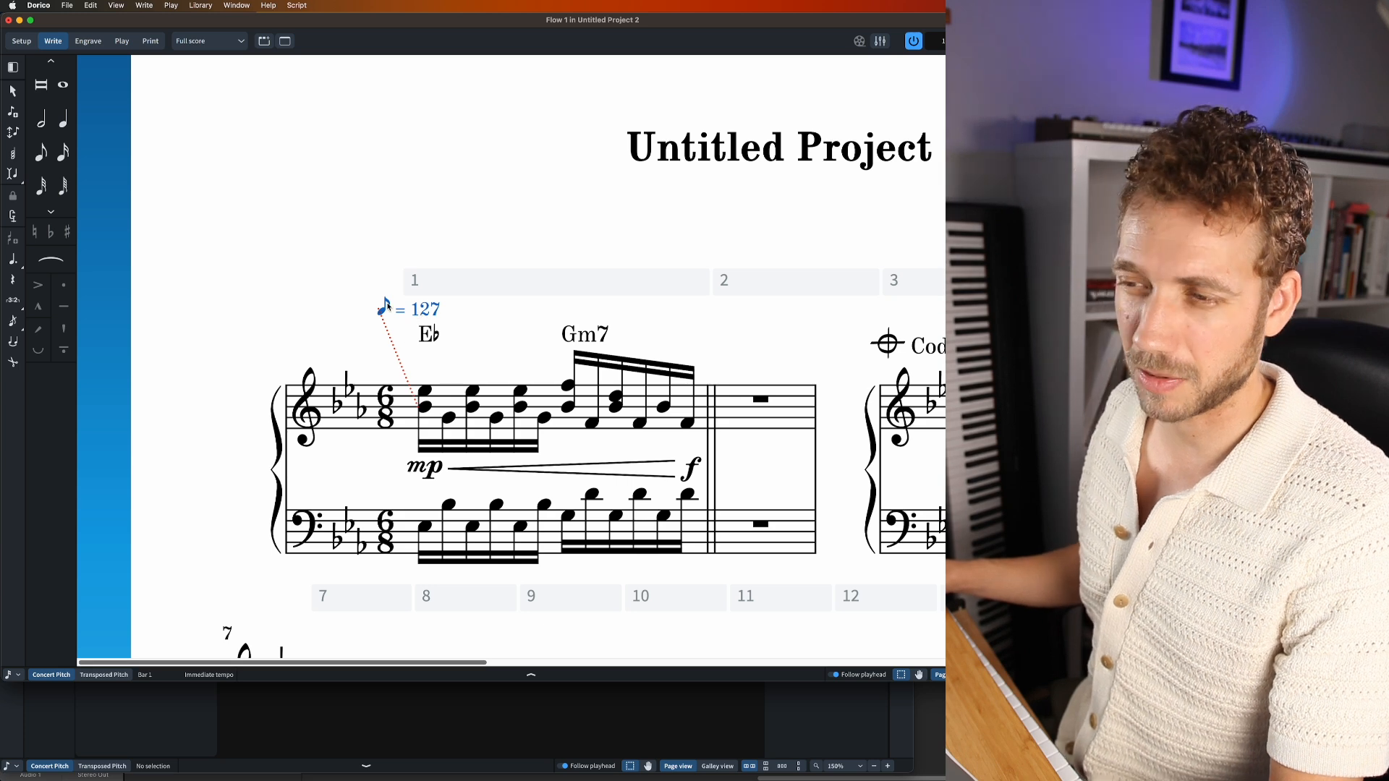
- Switch to Engrave mode and move the tempo mark above the opening treble clef
key(super+3)
click(297, 220)
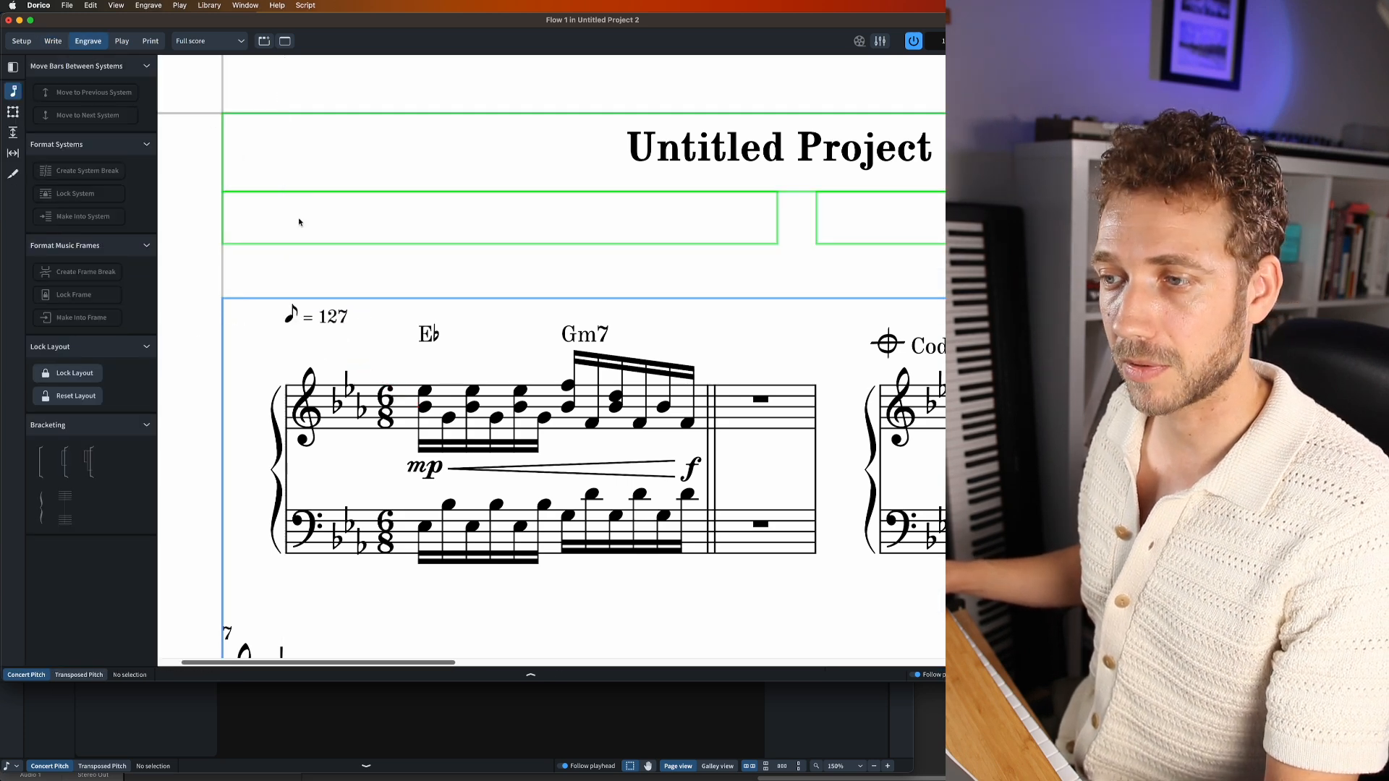
click(340, 316)
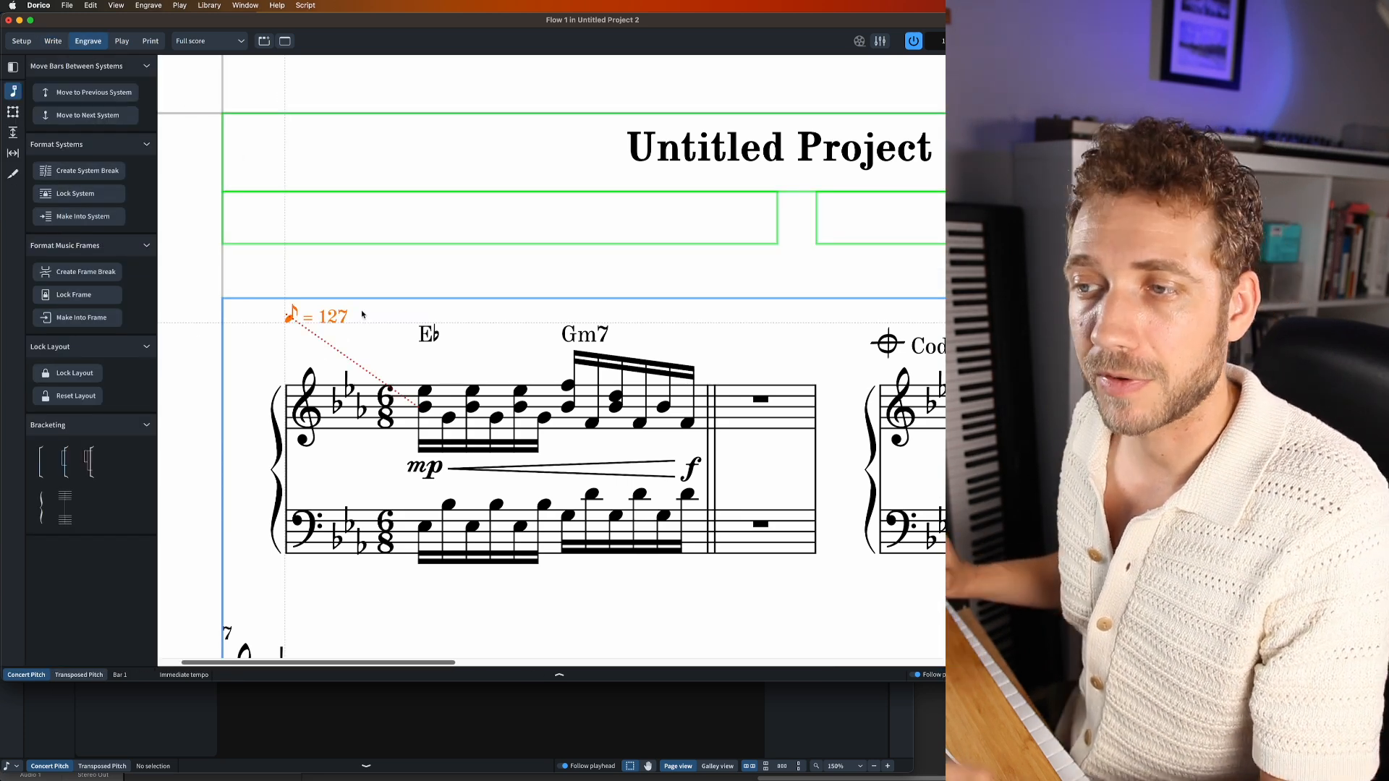